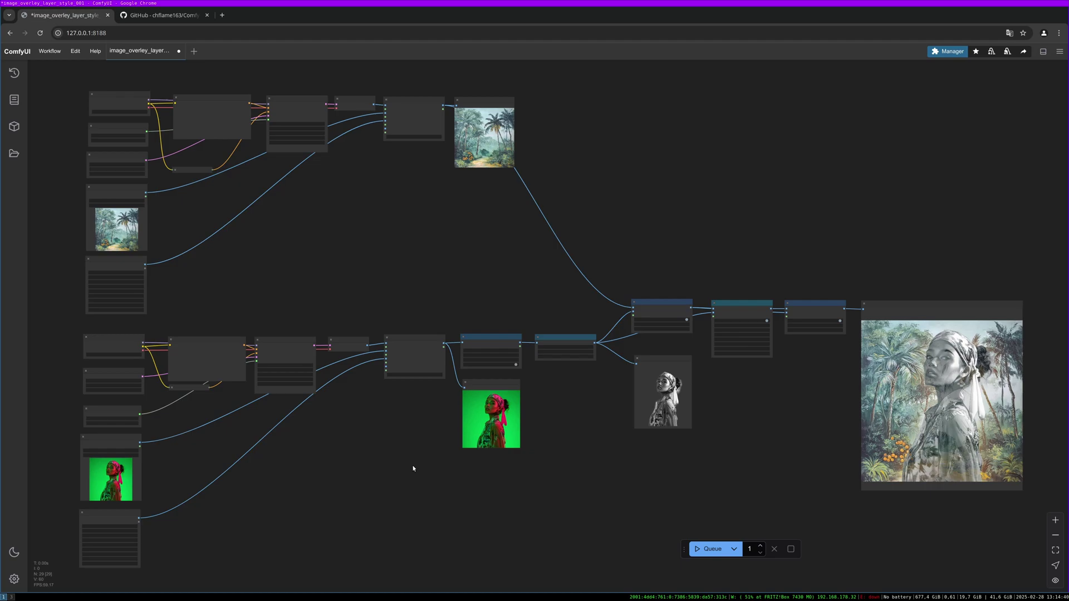
Zoom the canvas in on the ImageBlend, OuterGlow and HSV nodes so their values are readable
{"action": "scroll", "coordinate": [767, 465], "scroll_direction": "up", "scroll_amount": 5}
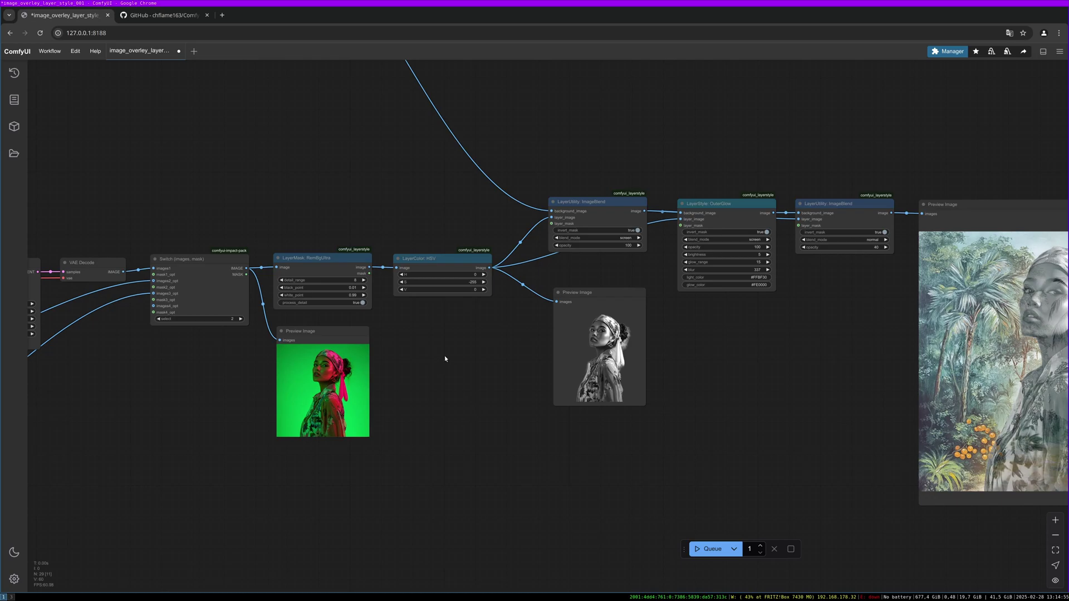
{"action": "left_click_drag", "start_coordinate": [490, 362], "coordinate": [416, 364]}
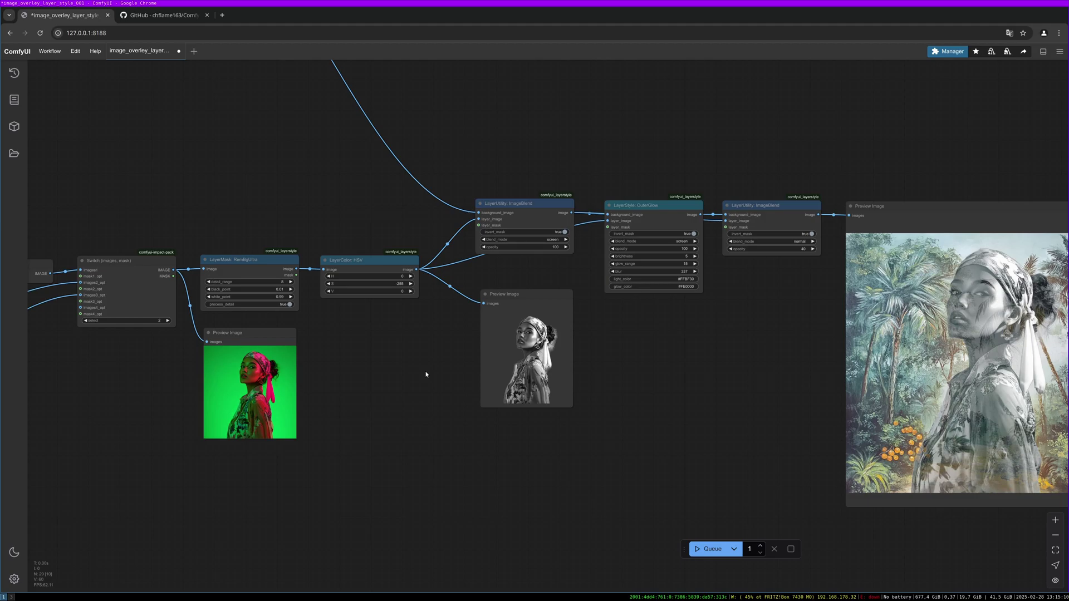
{"action": "scroll", "coordinate": [616, 389], "scroll_direction": "right", "scroll_amount": 5}
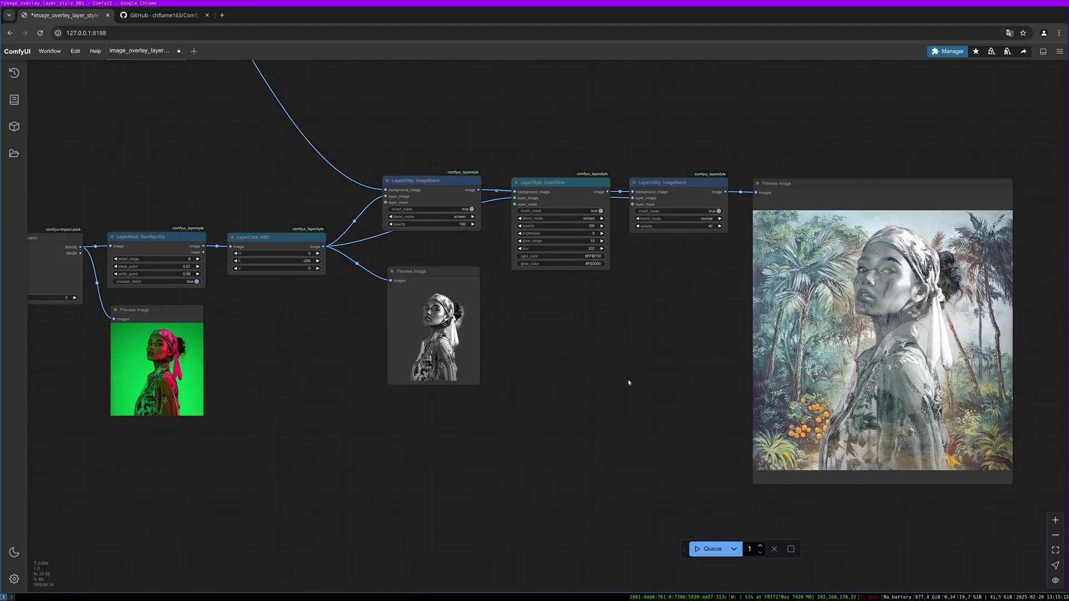
{"action": "scroll", "coordinate": [927, 332], "scroll_direction": "right", "scroll_amount": 2}
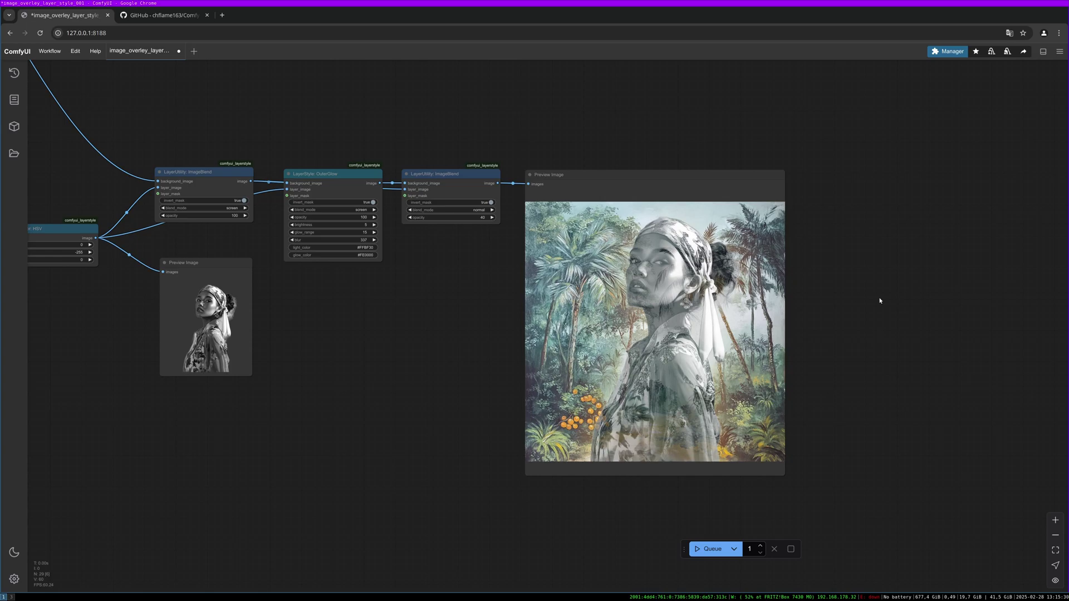
{"action": "scroll", "coordinate": [910, 293], "scroll_direction": "right", "scroll_amount": 2}
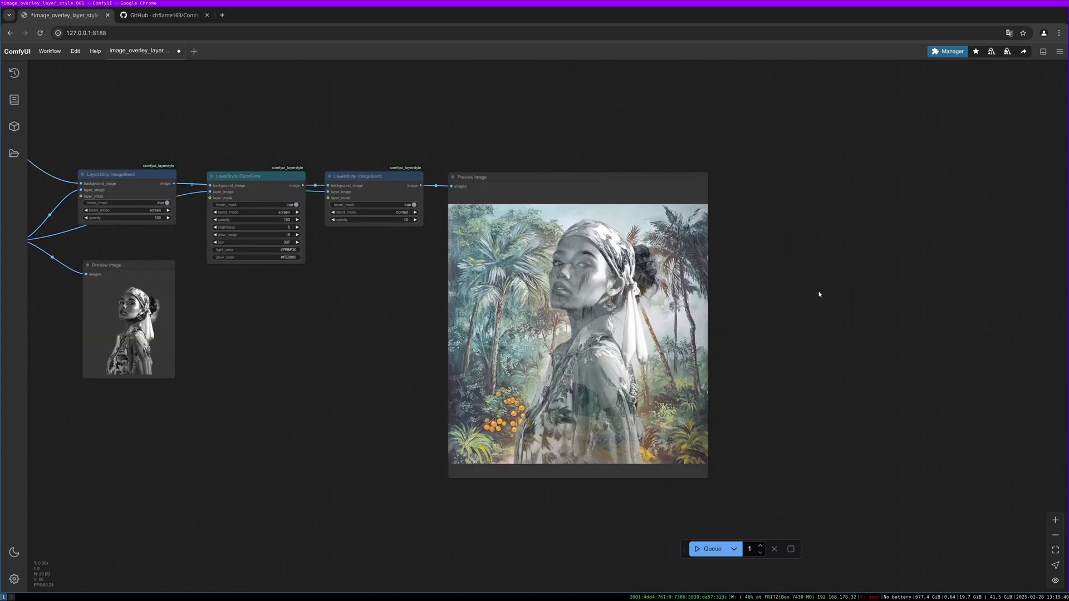
{"action": "scroll", "coordinate": [818, 293], "scroll_direction": "down", "scroll_amount": 2}
{"action": "scroll", "coordinate": [515, 432], "scroll_direction": "left", "scroll_amount": 5}
{"action": "scroll", "coordinate": [411, 437], "scroll_direction": "right", "scroll_amount": 3}
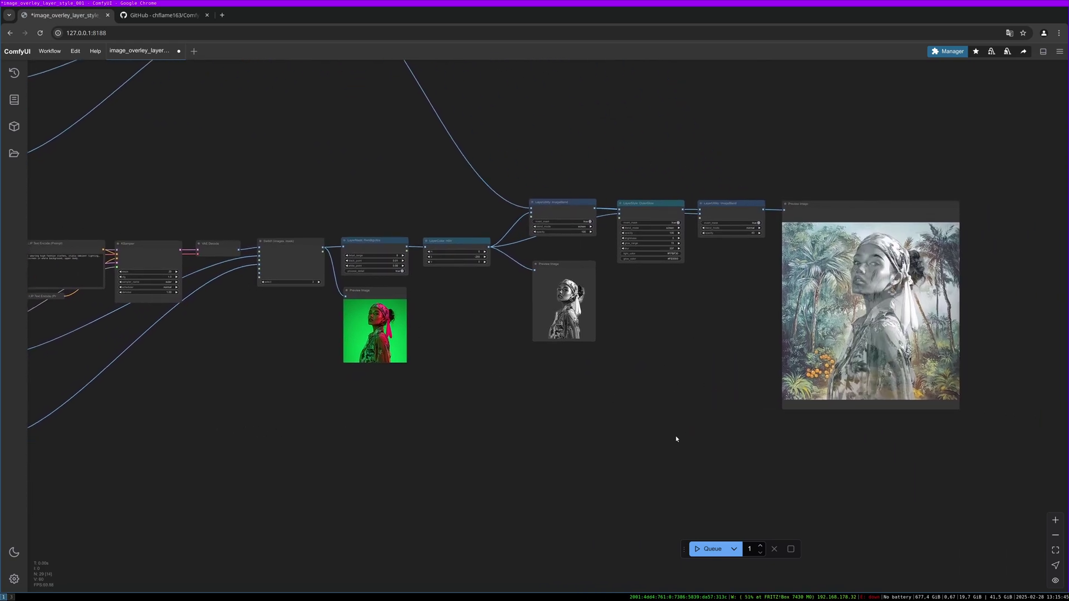
{"action": "scroll", "coordinate": [413, 464], "scroll_direction": "left", "scroll_amount": 10}
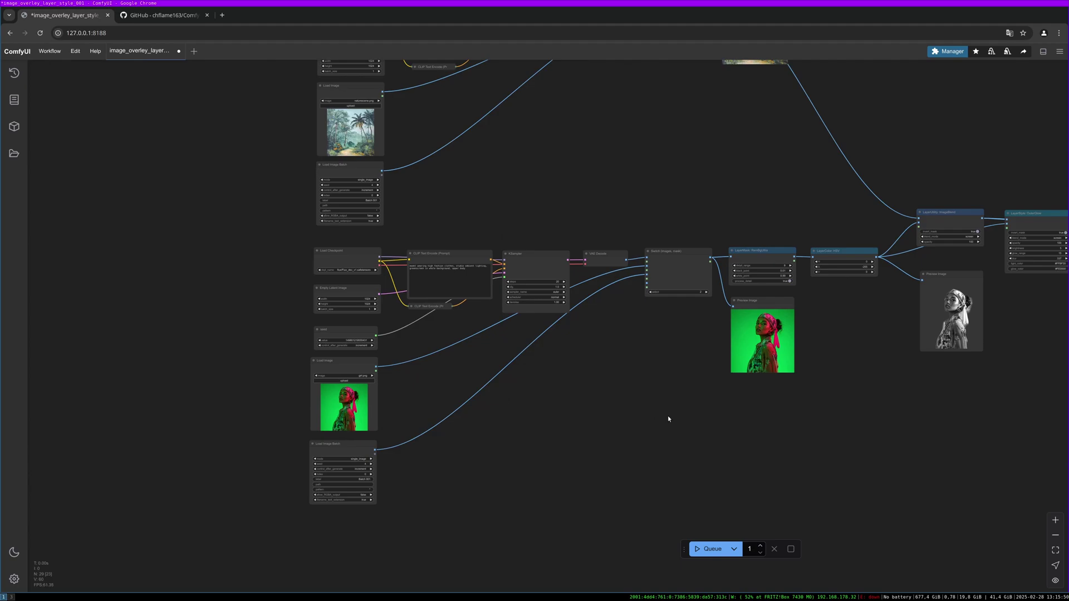
{"action": "scroll", "coordinate": [769, 439], "scroll_direction": "right", "scroll_amount": 4}
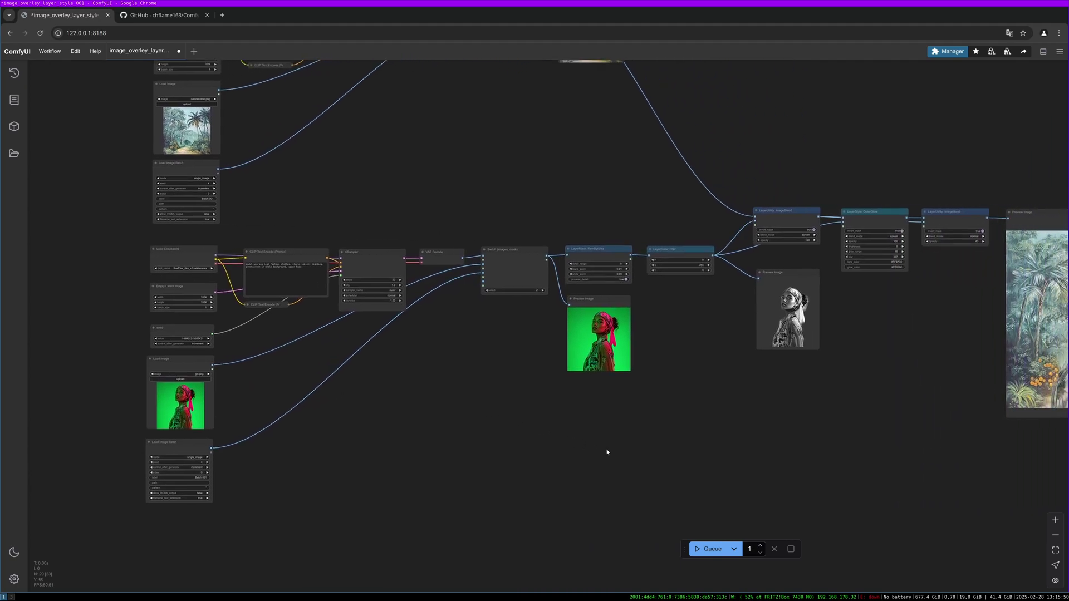
{"action": "scroll", "coordinate": [565, 351], "scroll_direction": "up", "scroll_amount": 2}
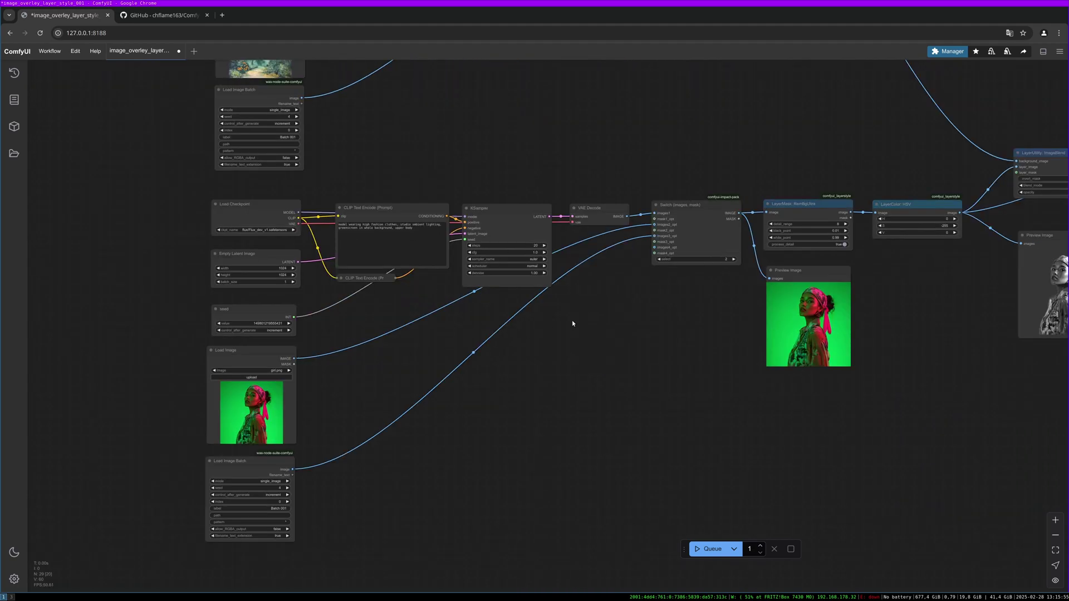
{"action": "scroll", "coordinate": [624, 348], "scroll_direction": "right", "scroll_amount": 1}
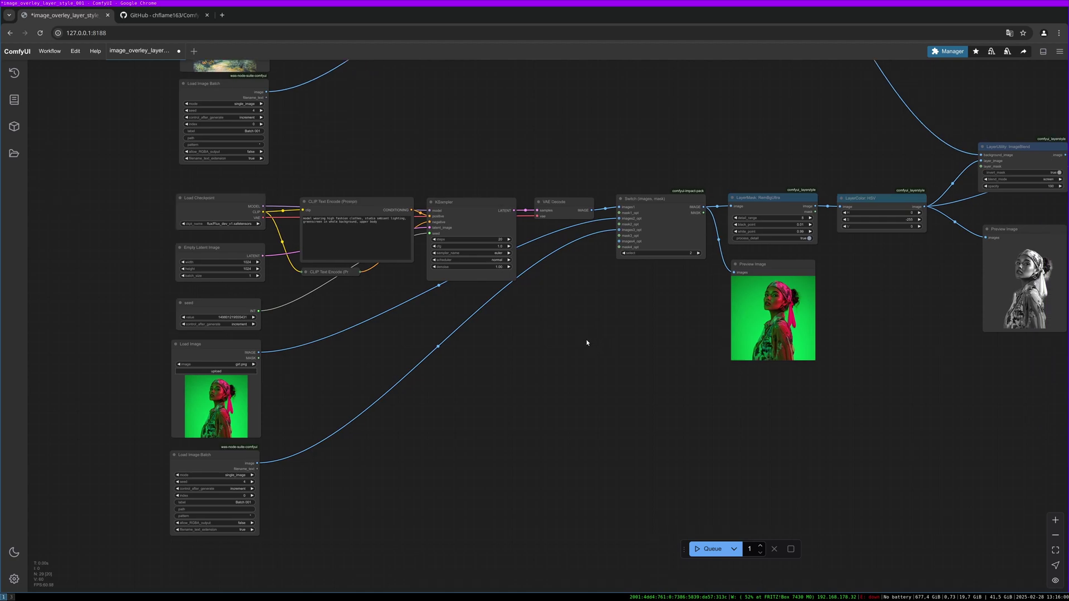
{"action": "scroll", "coordinate": [542, 430], "scroll_direction": "right", "scroll_amount": 1}
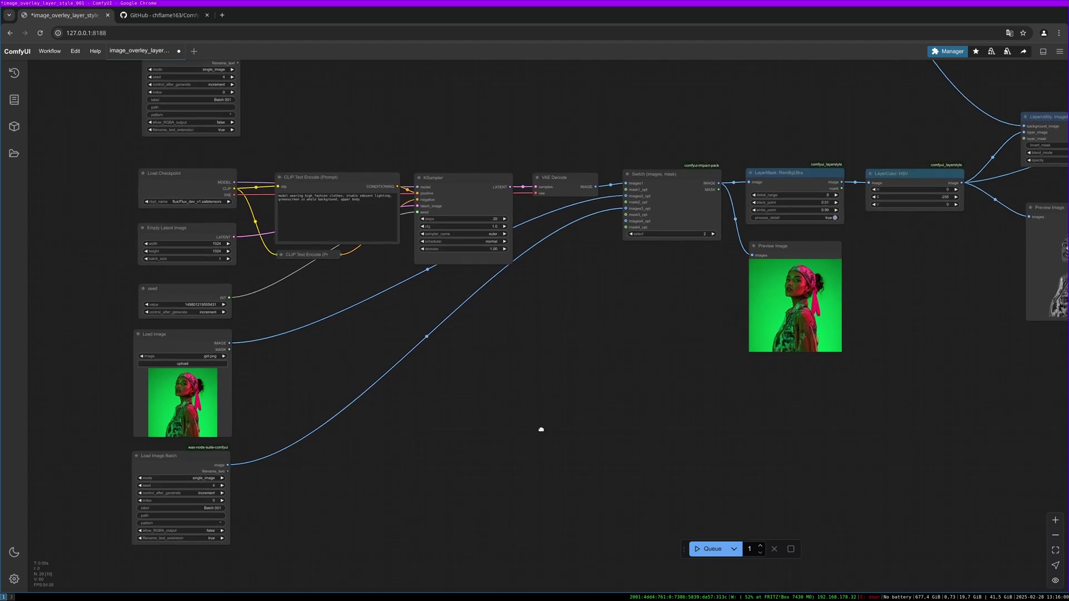
{"action": "scroll", "coordinate": [461, 403], "scroll_direction": "up", "scroll_amount": 1}
{"action": "scroll", "coordinate": [574, 427], "scroll_direction": "left", "scroll_amount": 1}
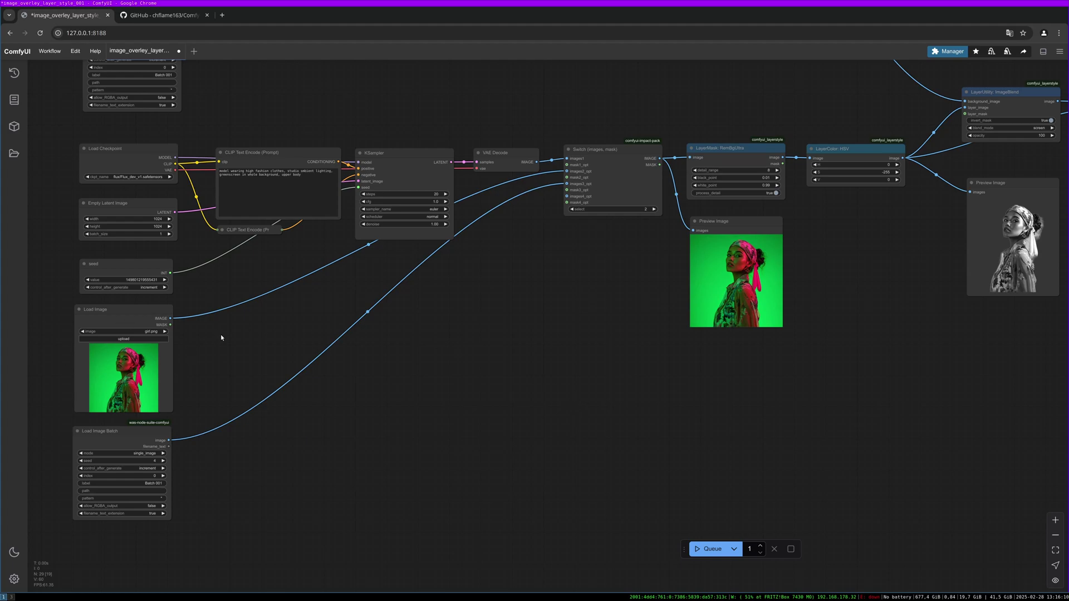
{"action": "scroll", "coordinate": [234, 356], "scroll_direction": "down", "scroll_amount": 1}
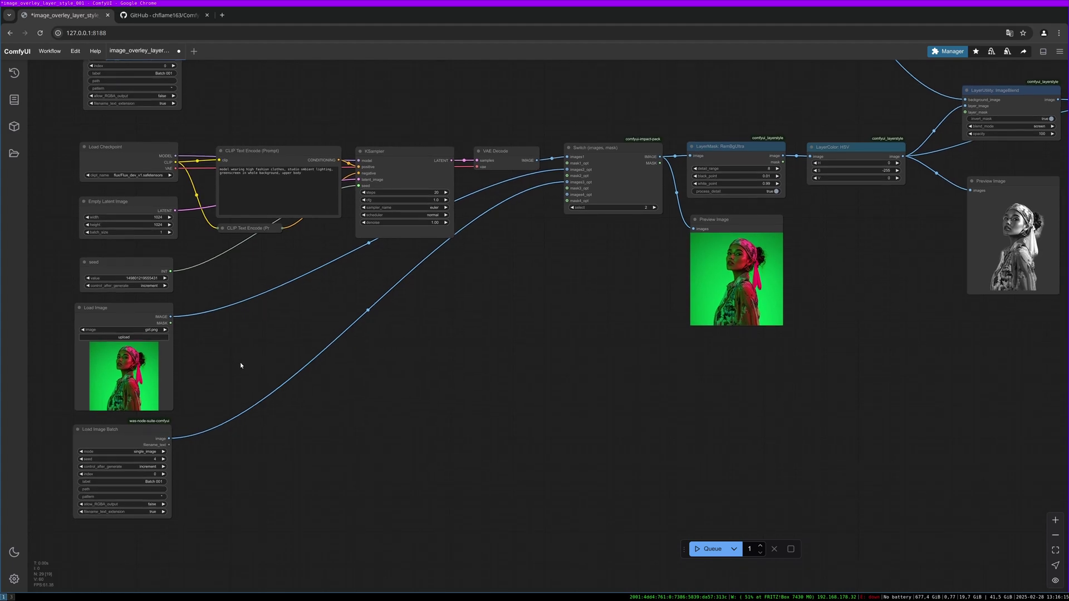
{"action": "left_click_drag", "start_coordinate": [239, 365], "coordinate": [260, 312]}
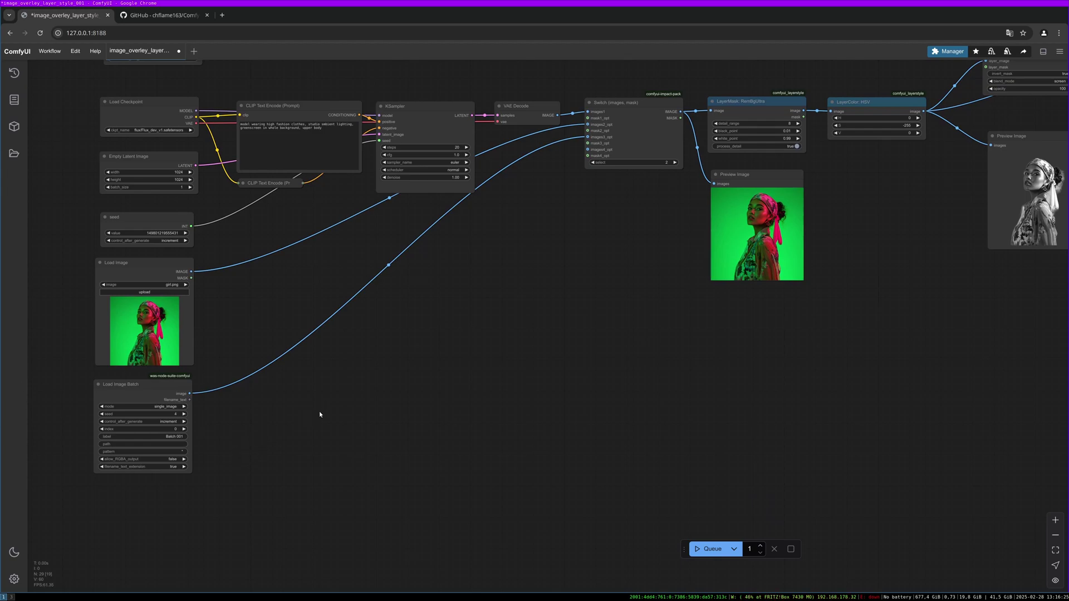
{"action": "scroll", "coordinate": [319, 411], "scroll_direction": "down", "scroll_amount": 7}
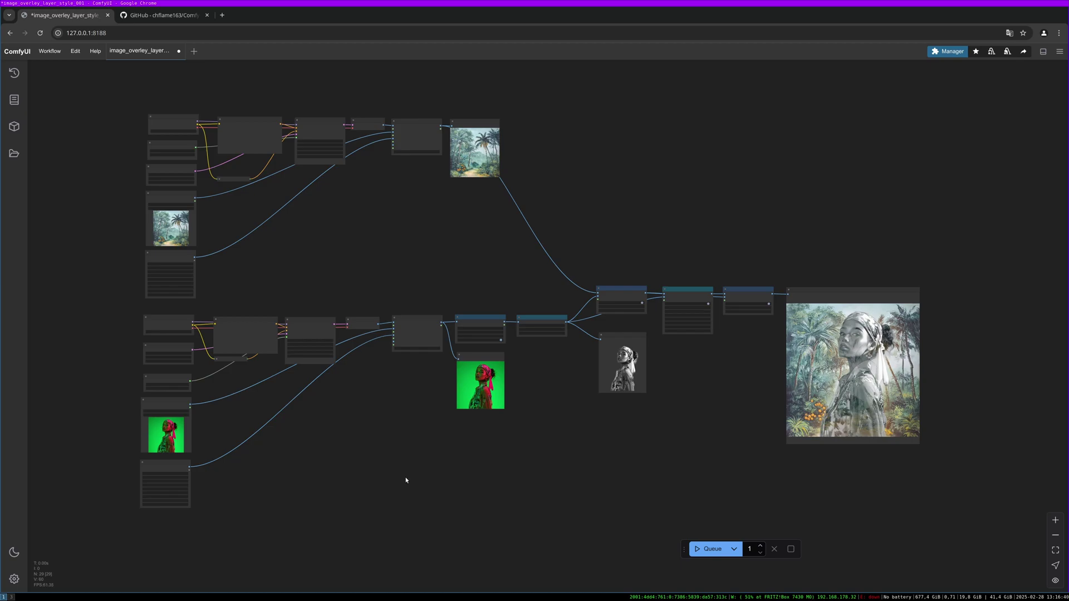
Drag the painting row's second CLIP Text Encode node upward, nearer the main prompt node
{"action": "left_click_drag", "start_coordinate": [388, 417], "coordinate": [413, 451]}
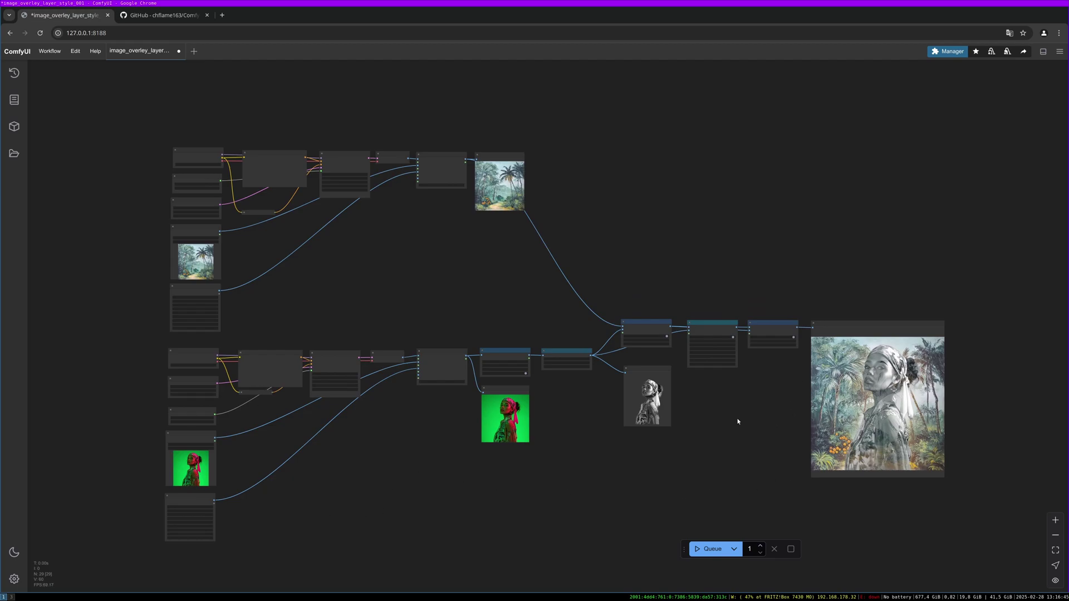
{"action": "left_click_drag", "start_coordinate": [338, 479], "coordinate": [338, 482]}
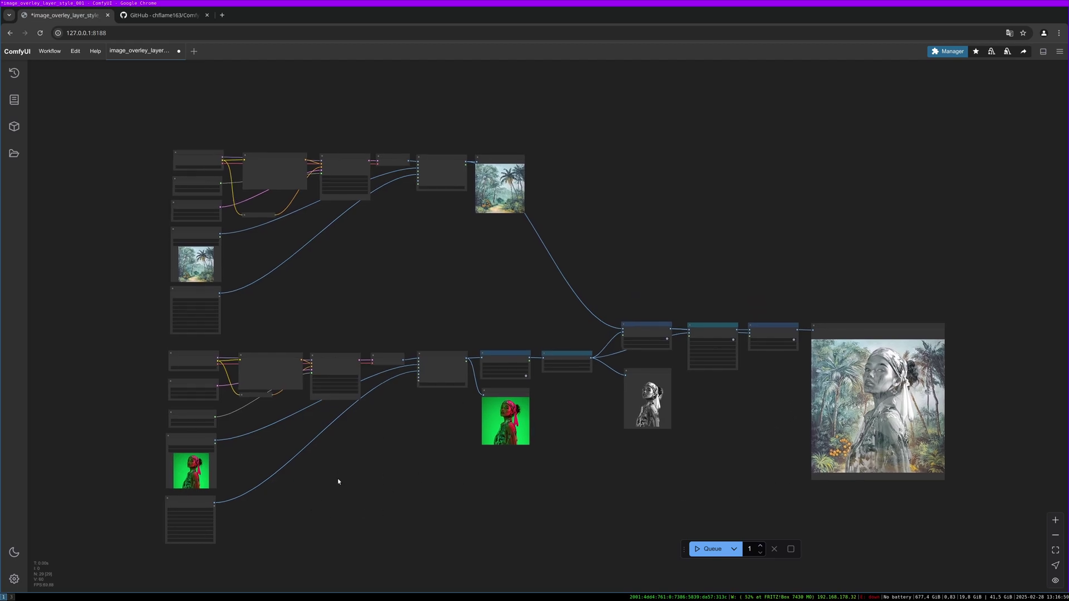
{"action": "scroll", "coordinate": [284, 306], "scroll_direction": "up", "scroll_amount": 7}
{"action": "left_click_drag", "start_coordinate": [285, 307], "coordinate": [353, 510]}
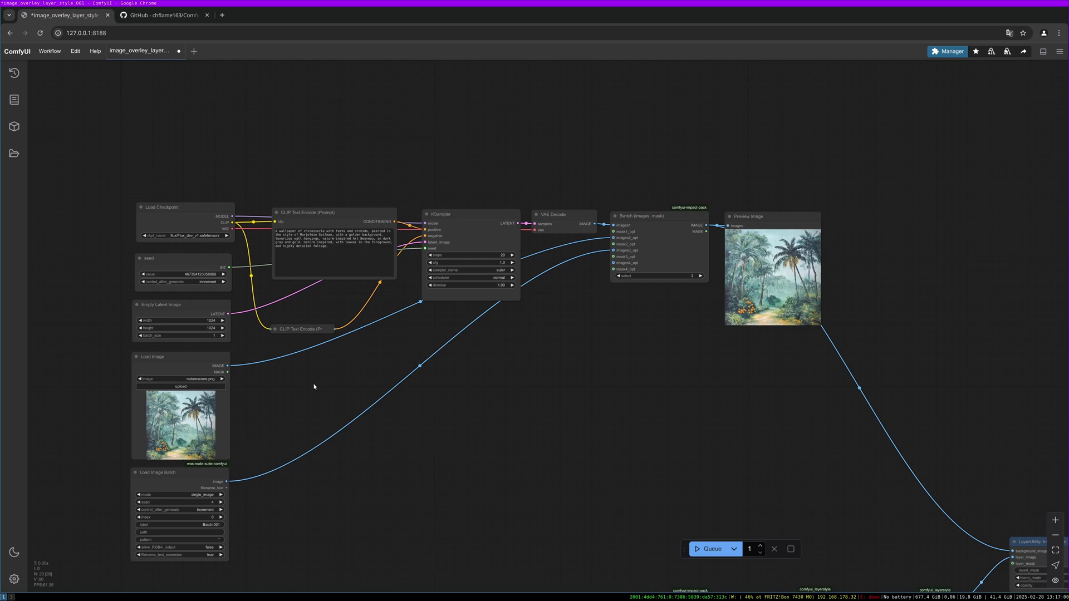
{"action": "scroll", "coordinate": [316, 389], "scroll_direction": "up", "scroll_amount": 1}
{"action": "left_click_drag", "start_coordinate": [316, 388], "coordinate": [287, 349]}
{"action": "left_click_drag", "start_coordinate": [289, 287], "coordinate": [292, 246]}
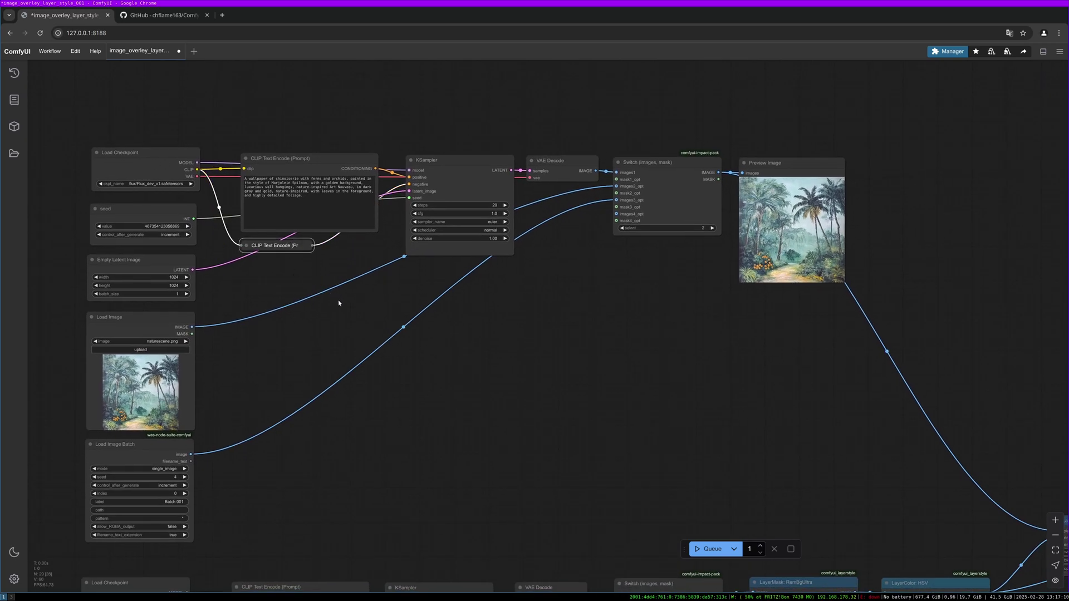
Trace where the Load Image and Load Image Batch nodes connect in the rows below
{"action": "left_click_drag", "start_coordinate": [339, 302], "coordinate": [360, 223]}
{"action": "left_click", "coordinate": [155, 238]}
{"action": "left_click_drag", "start_coordinate": [361, 286], "coordinate": [357, 240]}
{"action": "left_click", "coordinate": [168, 328]}
{"action": "left_click_drag", "start_coordinate": [440, 346], "coordinate": [439, 303]}
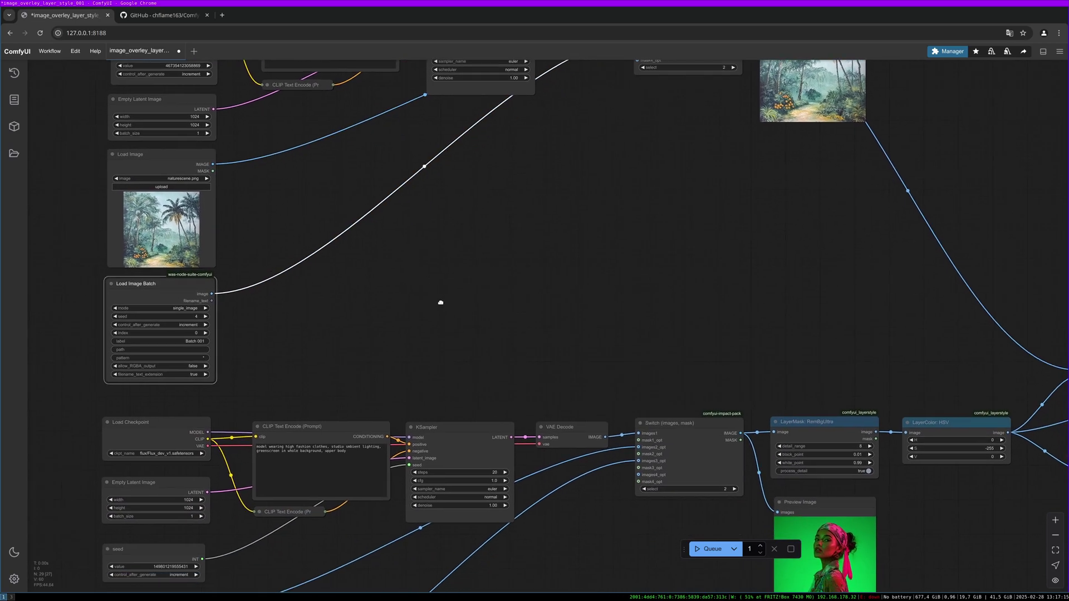
{"action": "scroll", "coordinate": [472, 296], "scroll_direction": "down", "scroll_amount": 7}
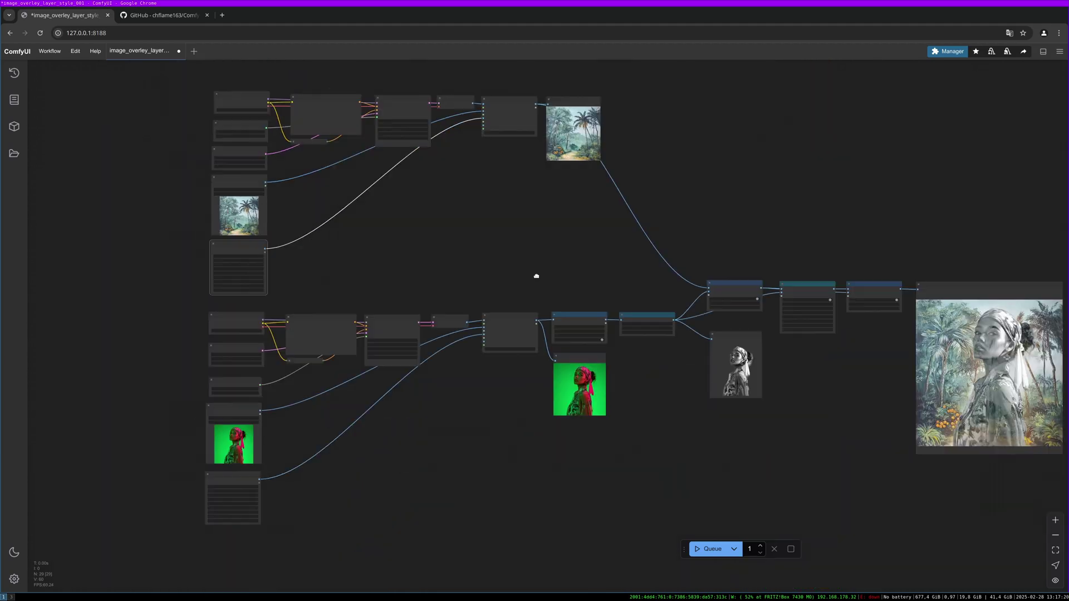
{"action": "left_click_drag", "start_coordinate": [537, 274], "coordinate": [447, 284]}
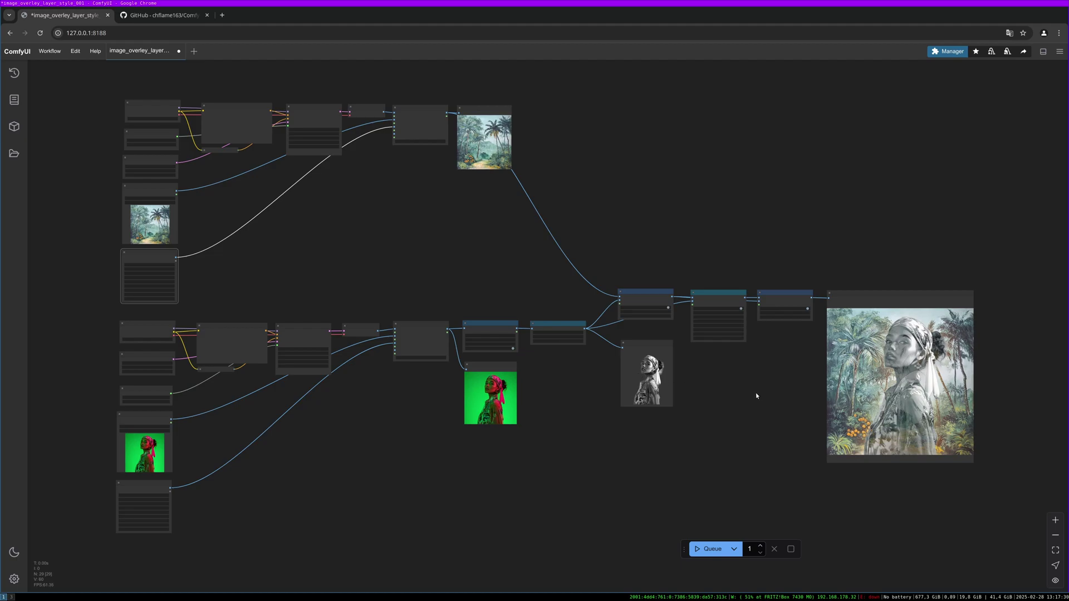
{"action": "left_click_drag", "start_coordinate": [756, 392], "coordinate": [710, 396]}
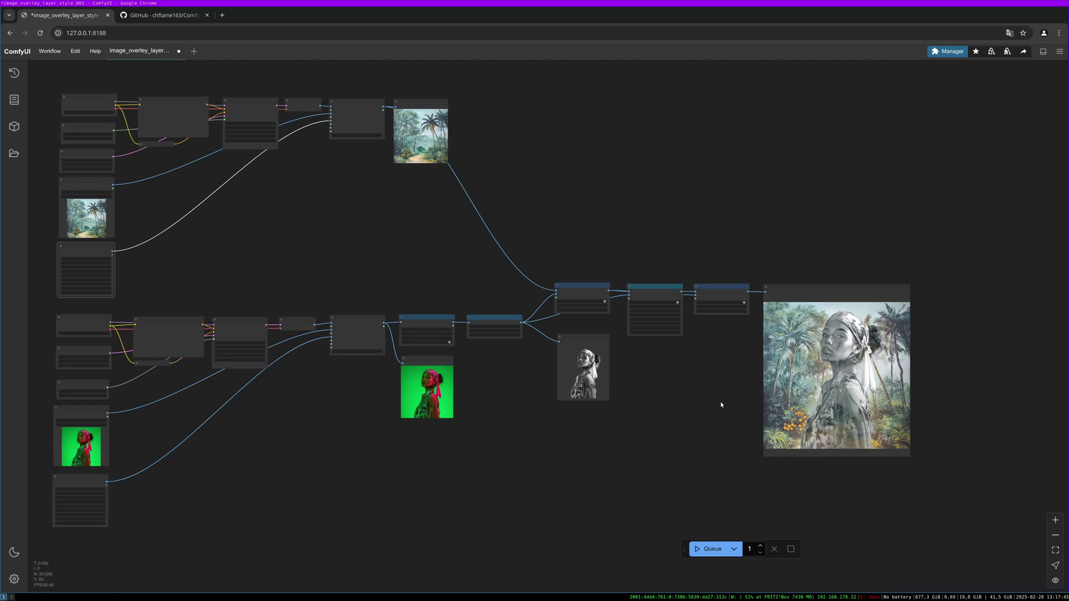
{"action": "left_click_drag", "start_coordinate": [720, 402], "coordinate": [714, 408]}
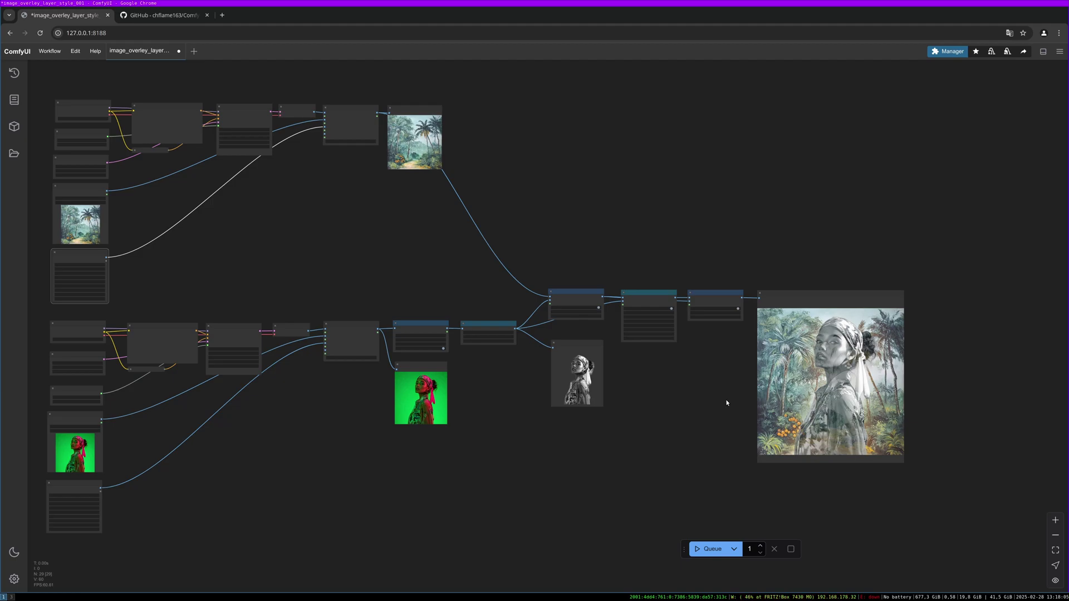
{"action": "left_click_drag", "start_coordinate": [592, 442], "coordinate": [645, 435]}
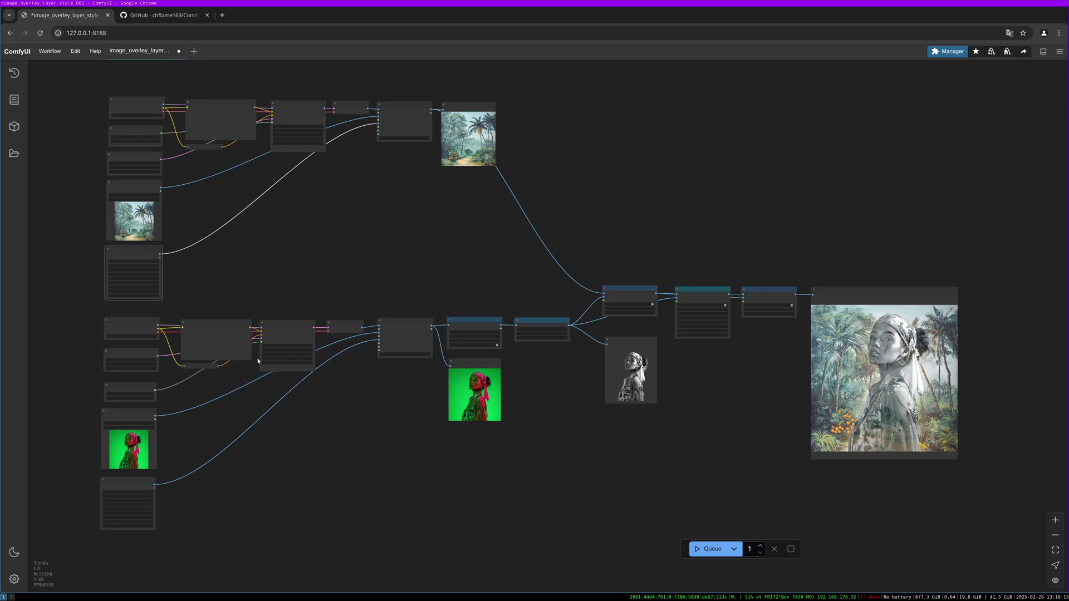
{"action": "left_click_drag", "start_coordinate": [391, 466], "coordinate": [390, 473]}
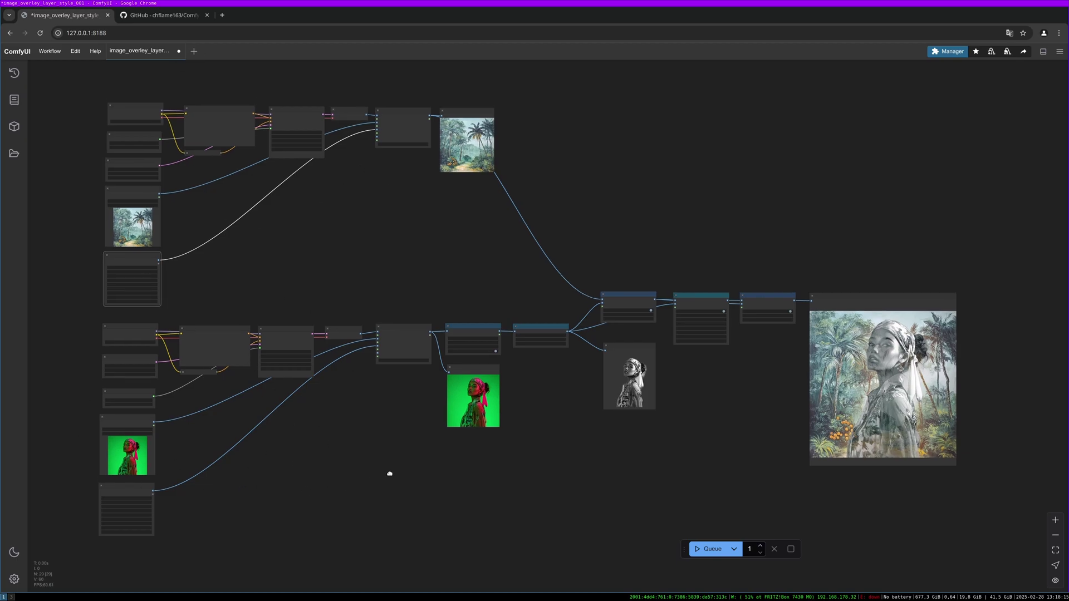
{"action": "scroll", "coordinate": [558, 382], "scroll_direction": "up", "scroll_amount": 8}
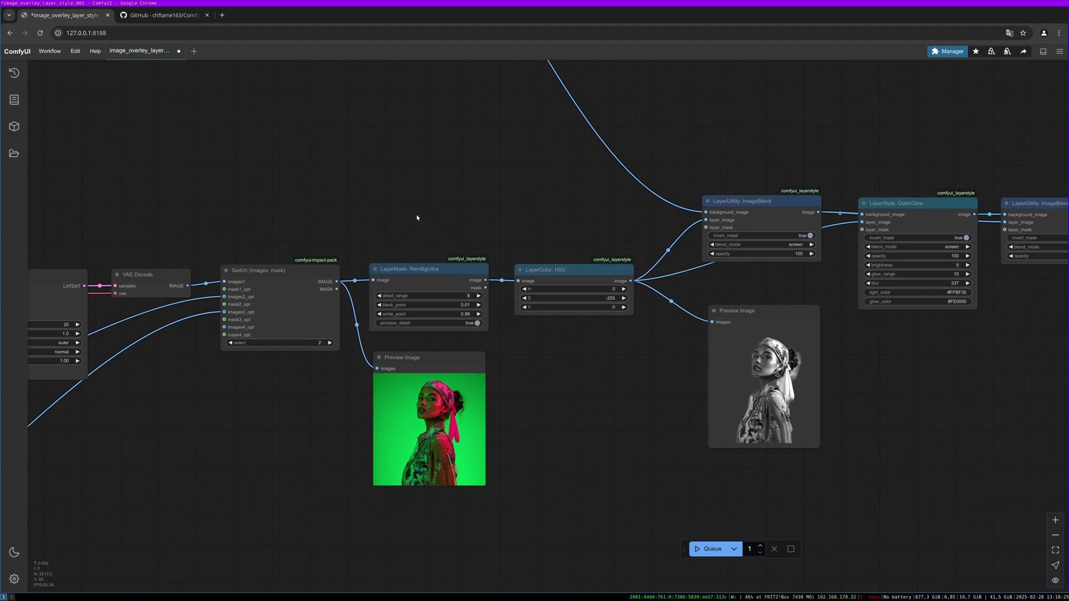
{"action": "left_click_drag", "start_coordinate": [460, 224], "coordinate": [423, 213]}
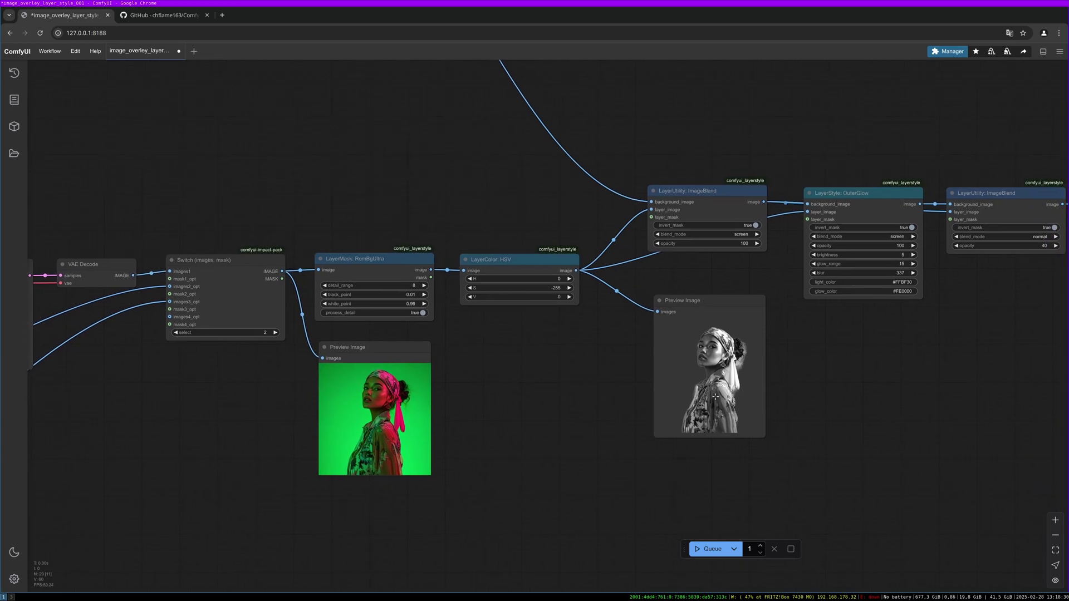
{"action": "left_click_drag", "start_coordinate": [526, 255], "coordinate": [493, 268]}
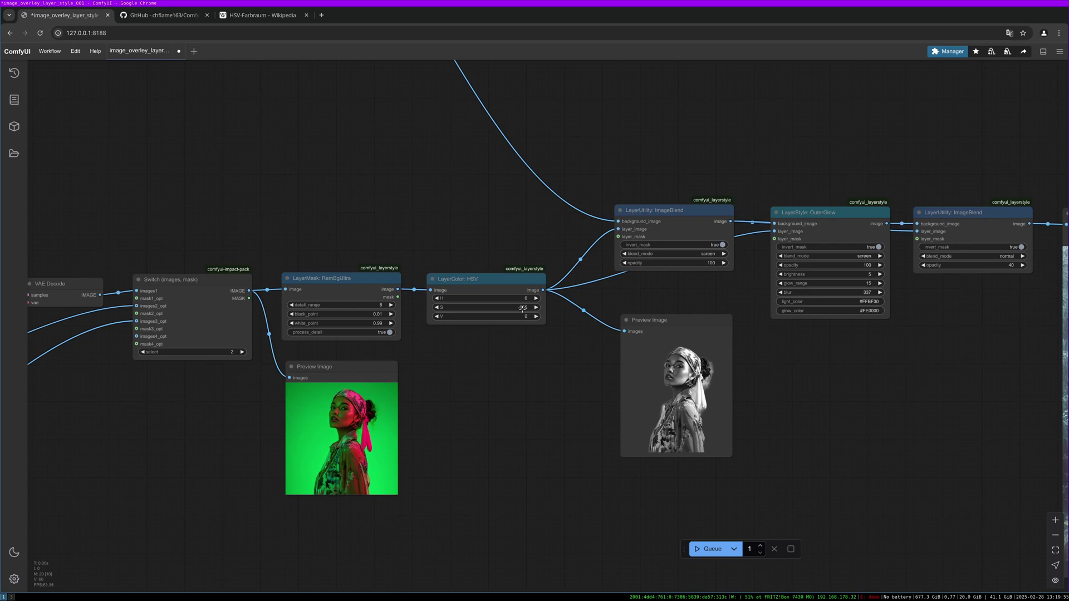
{"action": "left_click_drag", "start_coordinate": [524, 360], "coordinate": [490, 362]}
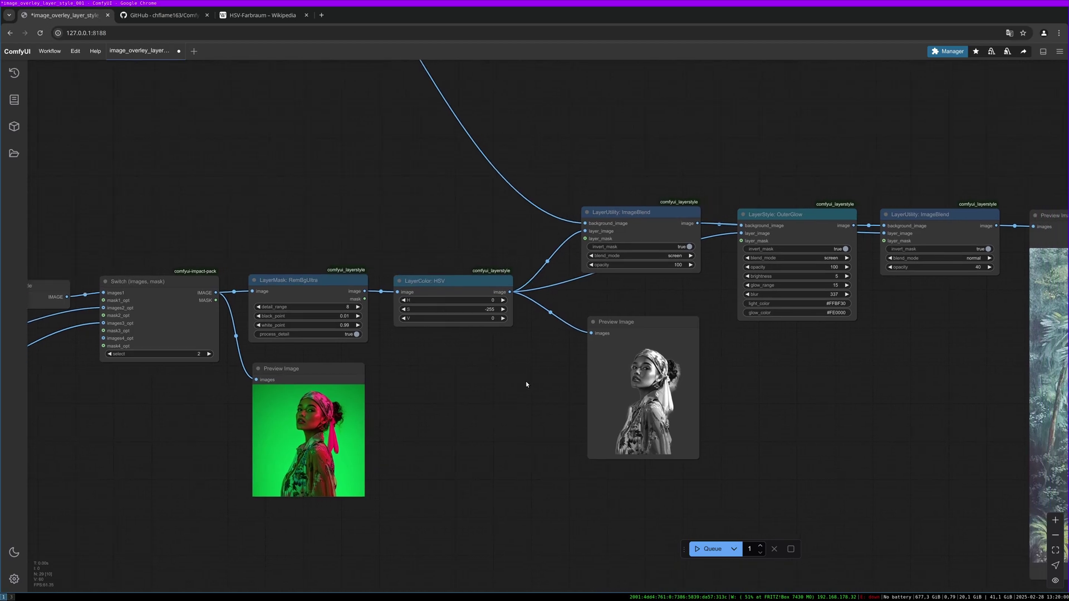
{"action": "left_click_drag", "start_coordinate": [771, 424], "coordinate": [606, 436]}
{"action": "scroll", "coordinate": [606, 436], "scroll_direction": "up", "scroll_amount": 1}
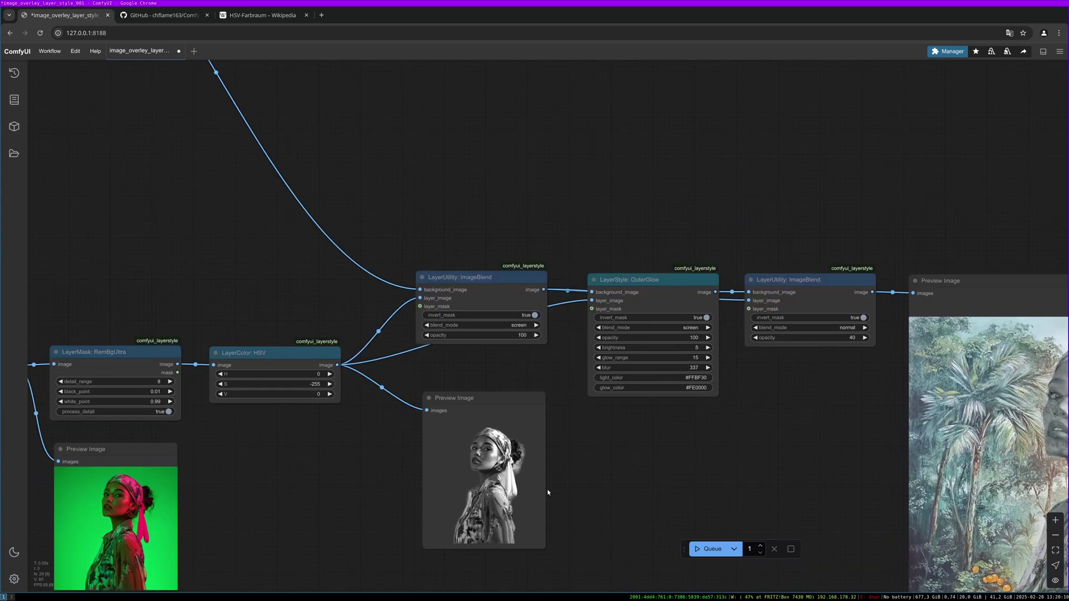
{"action": "scroll", "coordinate": [432, 460], "scroll_direction": "up", "scroll_amount": 2}
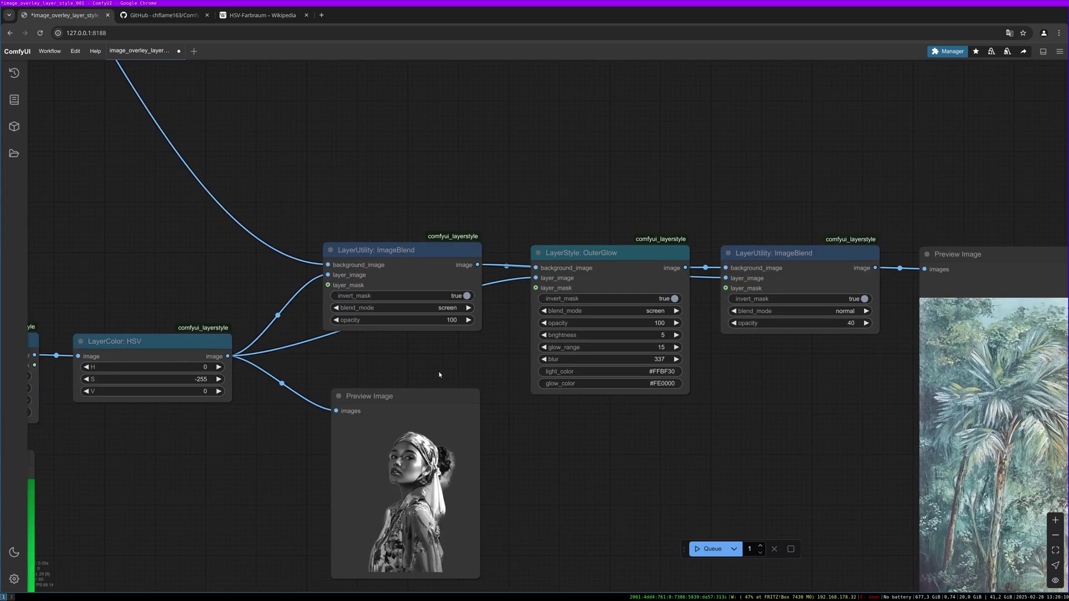
{"action": "left_click_drag", "start_coordinate": [440, 374], "coordinate": [527, 364]}
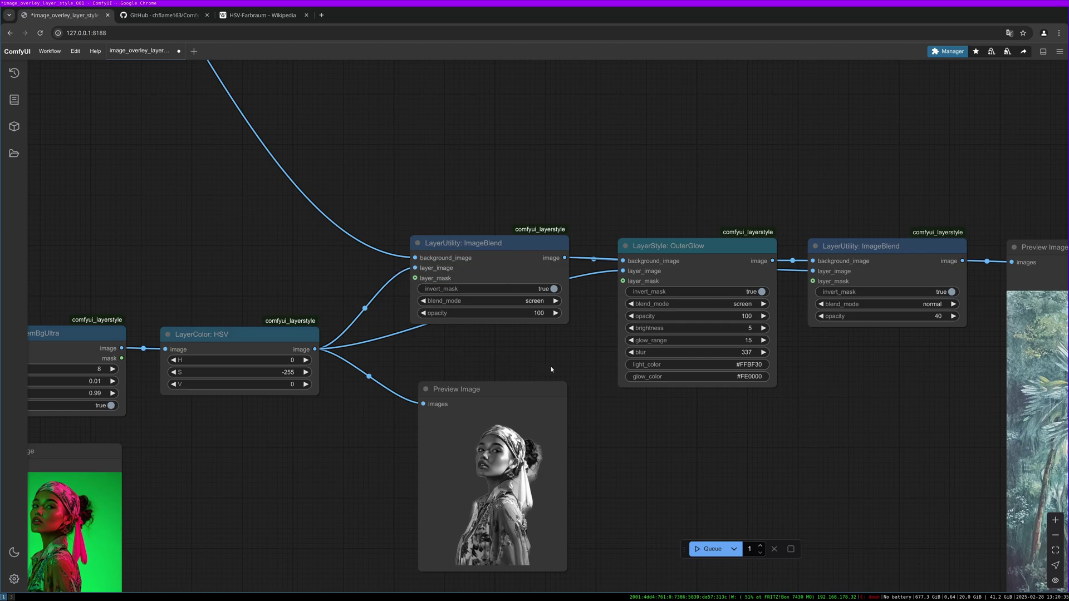
Attach a Preview Image node to the first ImageBlend's screen-blend image output
{"action": "left_click_drag", "start_coordinate": [552, 370], "coordinate": [410, 447]}
{"action": "left_click_drag", "start_coordinate": [424, 335], "coordinate": [493, 189]}
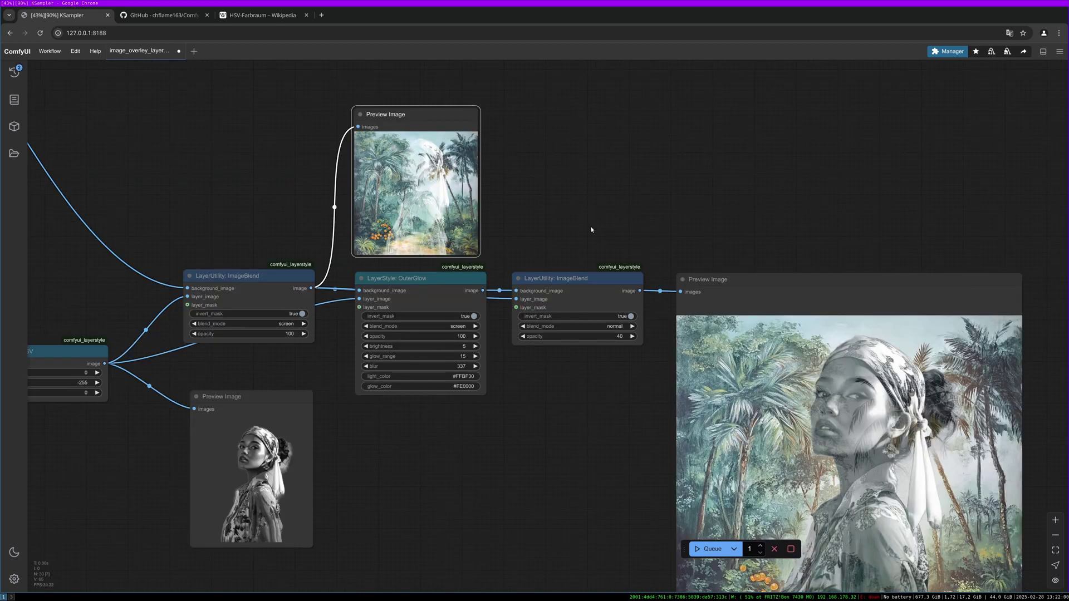
{"action": "left_click_drag", "start_coordinate": [581, 226], "coordinate": [571, 222]}
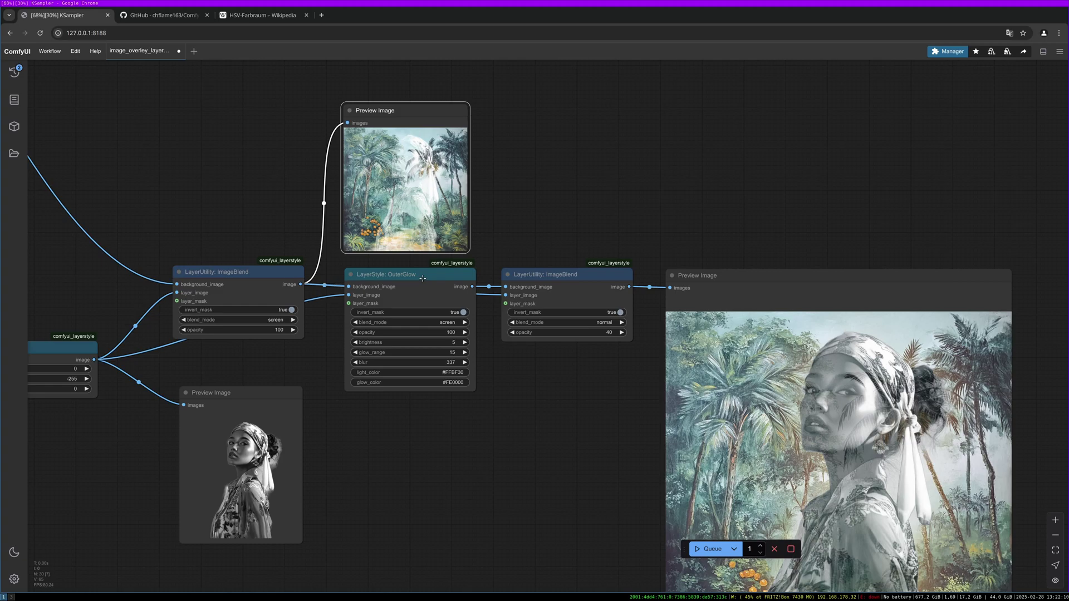
Connect a new Preview Image node to the LayerStyle: OuterGlow image output
{"action": "left_click", "coordinate": [429, 280]}
{"action": "left_click_drag", "start_coordinate": [472, 287], "coordinate": [541, 165]}
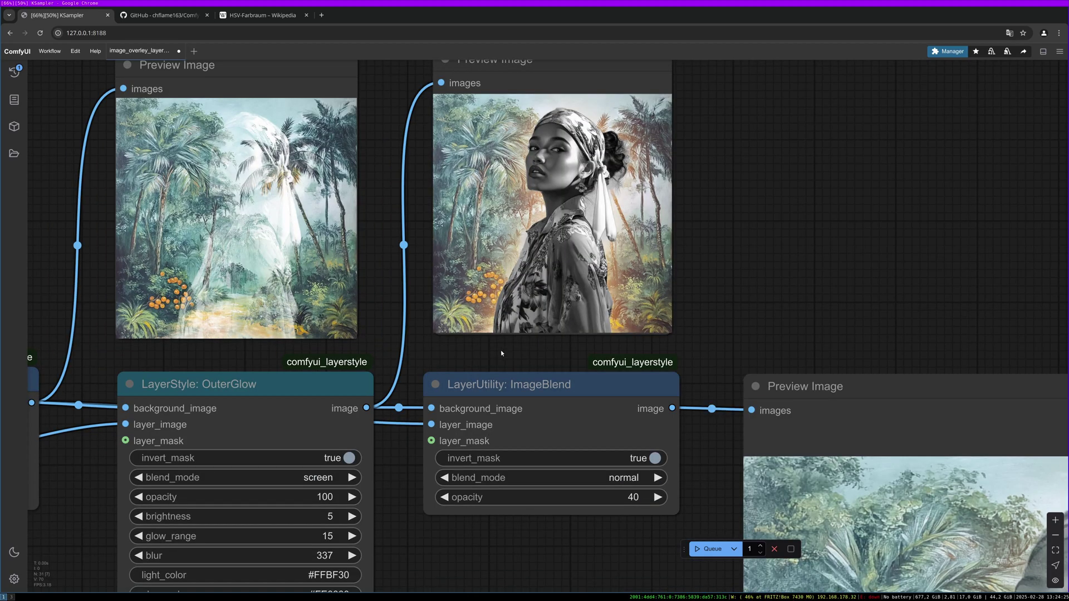
{"action": "left_click_drag", "start_coordinate": [501, 352], "coordinate": [562, 328]}
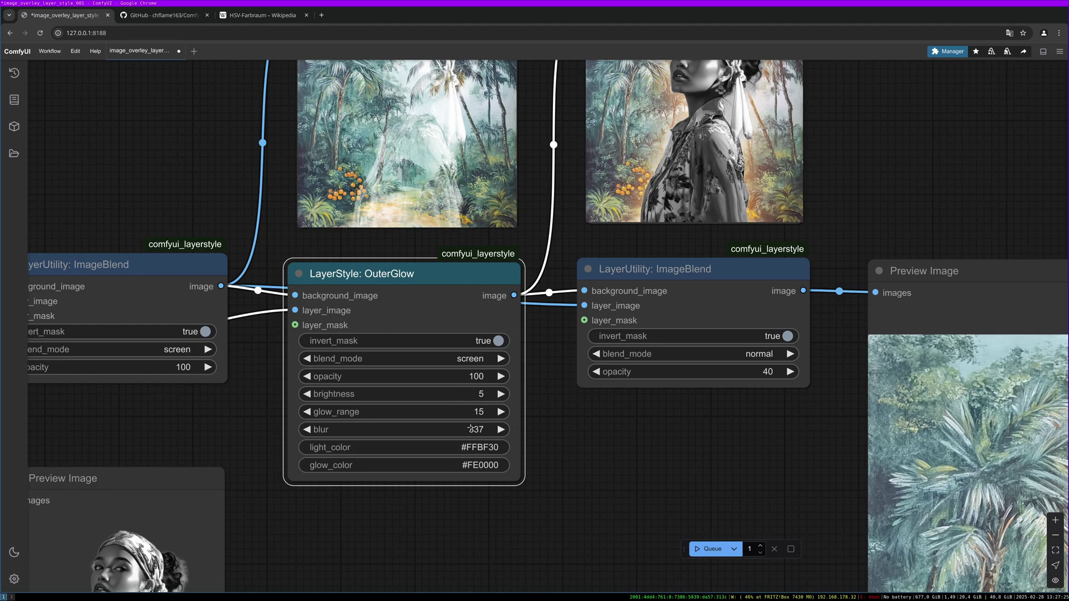
Zoom and pan to compare the screen-blend, OuterGlow and final blended previews
{"action": "scroll", "coordinate": [558, 472], "scroll_direction": "up", "scroll_amount": 3}
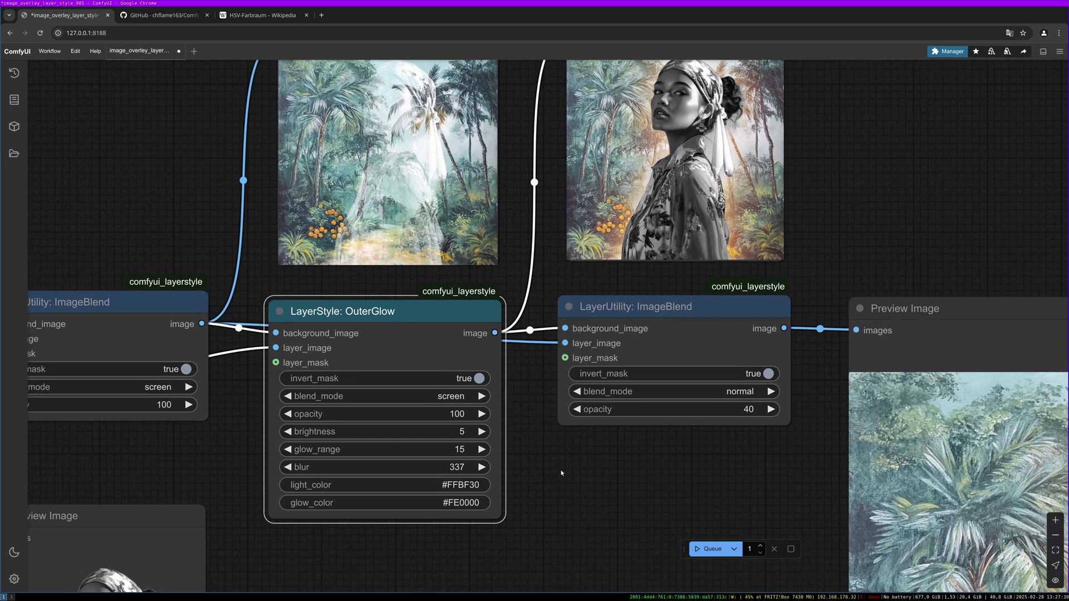
{"action": "scroll", "coordinate": [562, 473], "scroll_direction": "up", "scroll_amount": 2}
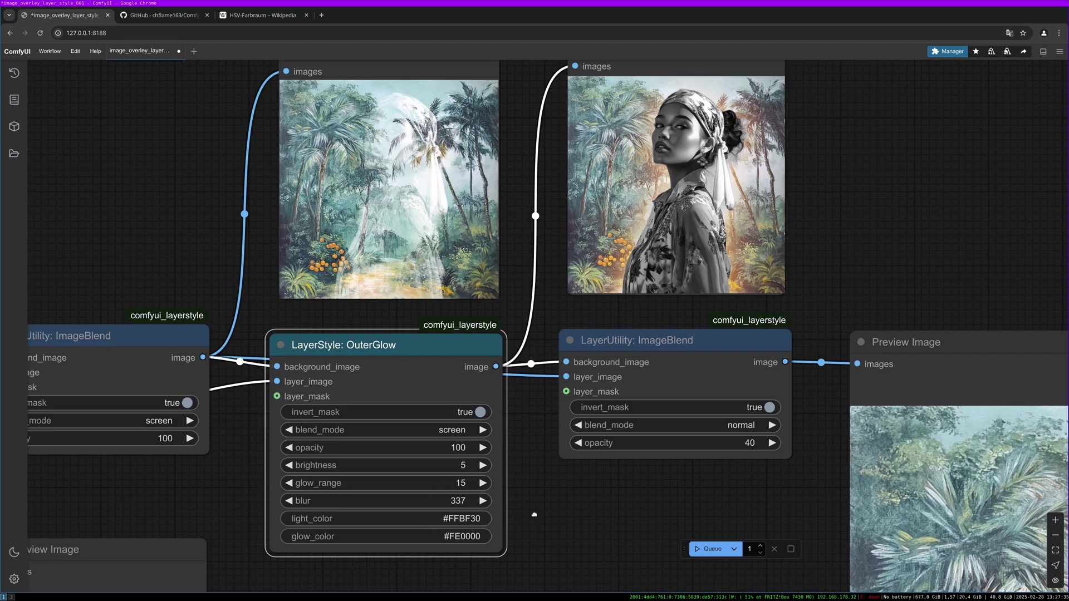
{"action": "scroll", "coordinate": [534, 515], "scroll_direction": "down", "scroll_amount": 1}
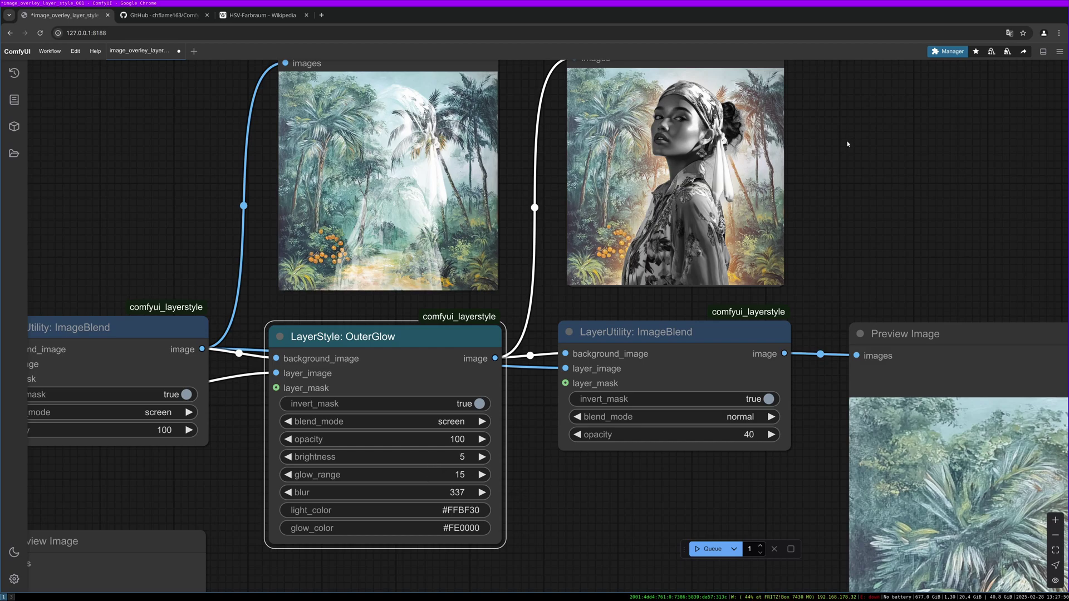
{"action": "left_click_drag", "start_coordinate": [848, 143], "coordinate": [820, 161]}
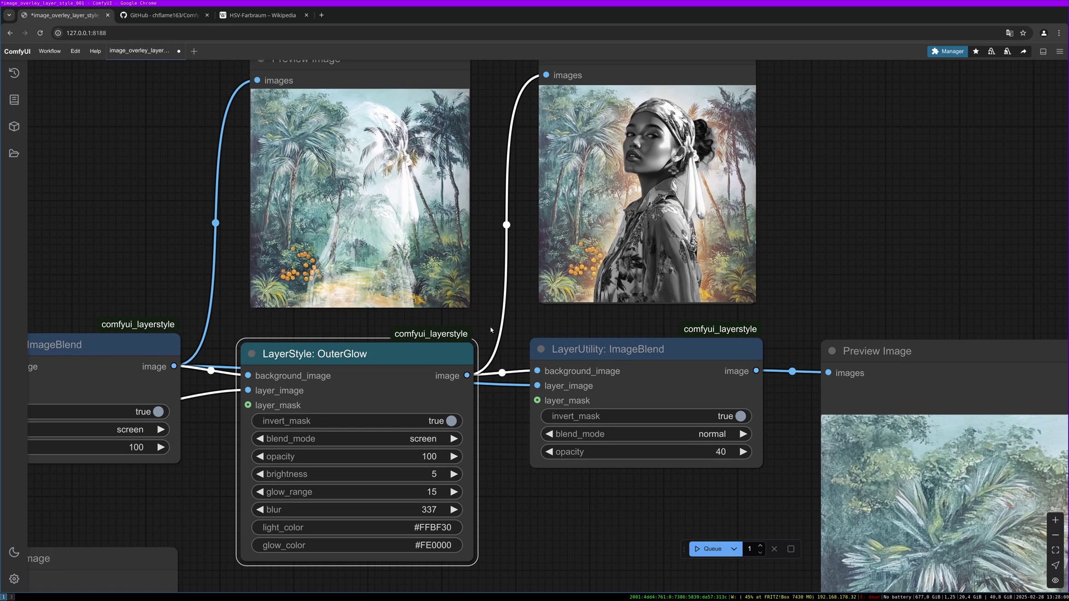
{"action": "scroll", "coordinate": [490, 330], "scroll_direction": "right", "scroll_amount": 5}
{"action": "left_click_drag", "start_coordinate": [453, 329], "coordinate": [450, 346]}
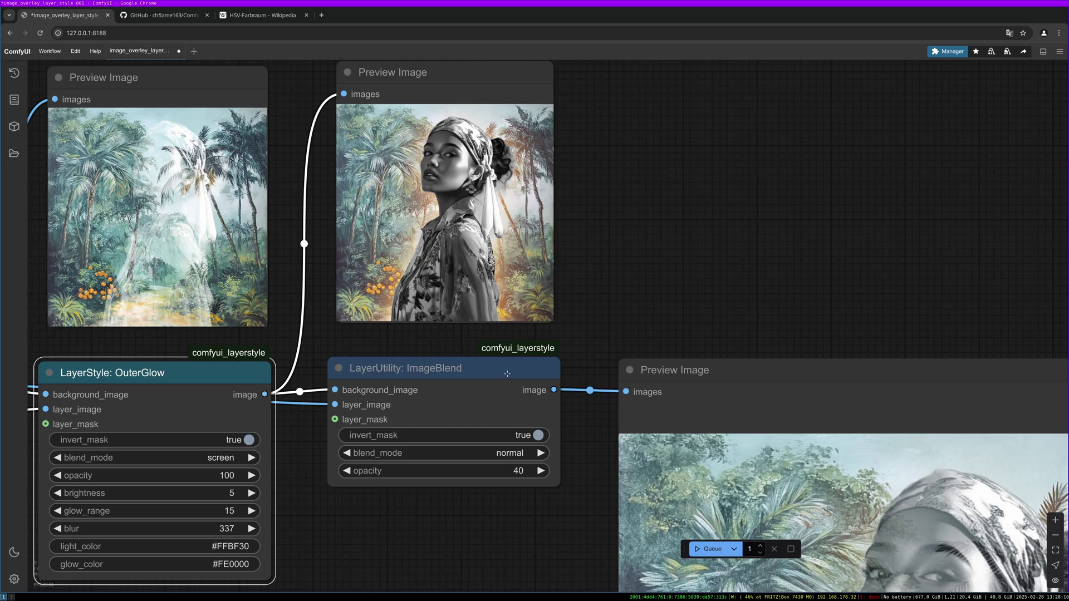
{"action": "scroll", "coordinate": [487, 388], "scroll_direction": "down", "scroll_amount": 3}
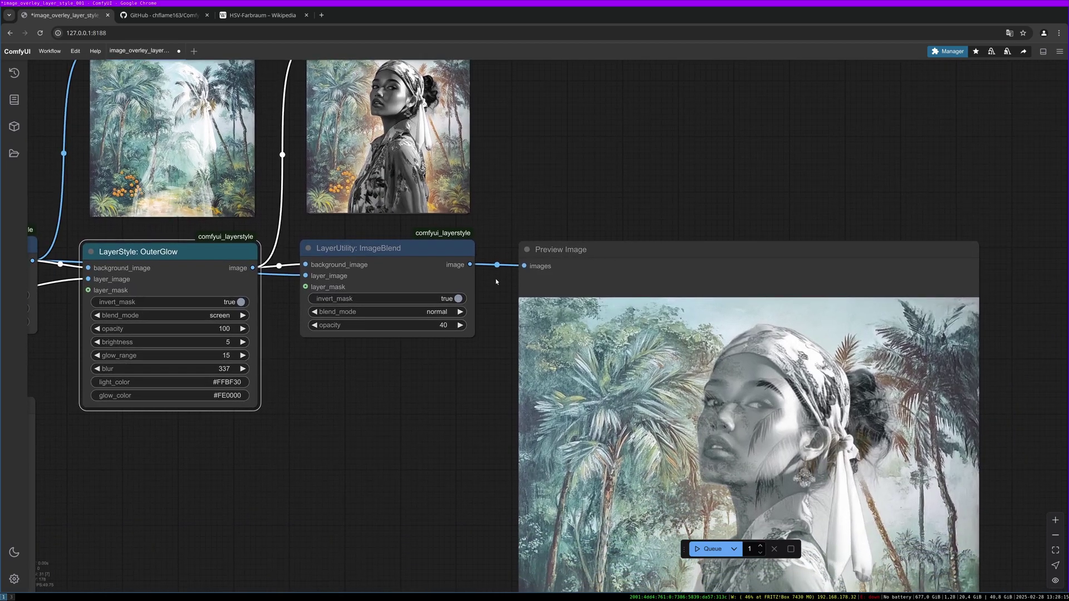
{"action": "left_click_drag", "start_coordinate": [374, 396], "coordinate": [412, 441]}
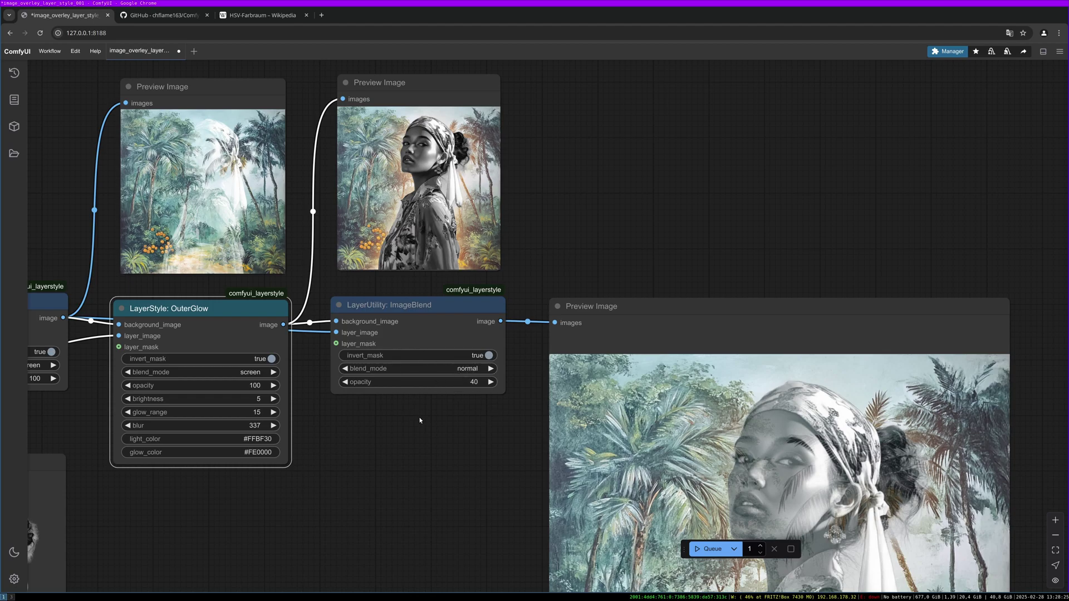
Render the final ImageBlend at opacity 56, then lower it to 28 and re-render
{"action": "scroll", "coordinate": [351, 363], "scroll_direction": "down", "scroll_amount": 2}
{"action": "left_click_drag", "start_coordinate": [466, 431], "coordinate": [284, 280]}
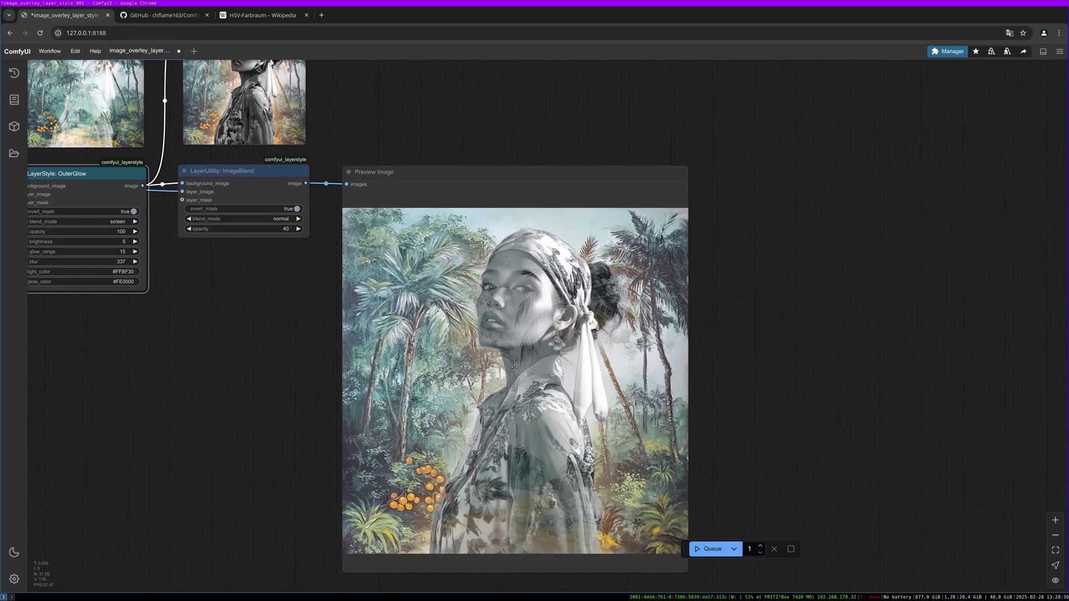
{"action": "left_click_drag", "start_coordinate": [285, 230], "coordinate": [291, 230]}
{"action": "left_click", "coordinate": [708, 549]}
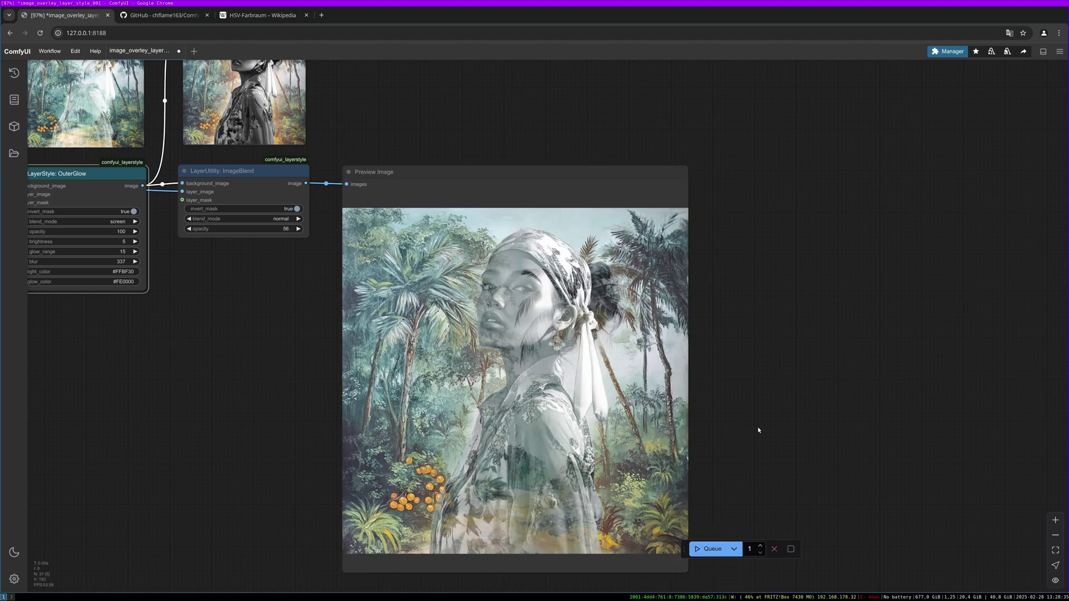
{"action": "left_click_drag", "start_coordinate": [274, 229], "coordinate": [262, 229]}
{"action": "left_click", "coordinate": [709, 549]}
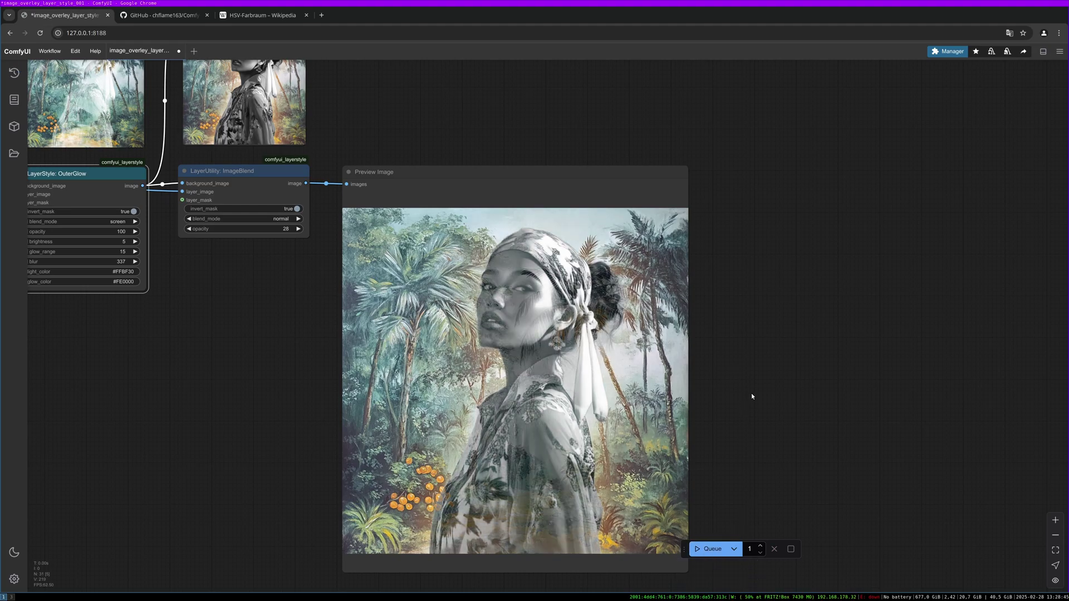
Zoom out and pan until the HSV, ImageBlend, OuterGlow and final preview nodes all fit on screen
{"action": "scroll", "coordinate": [299, 341], "scroll_direction": "down", "scroll_amount": 3}
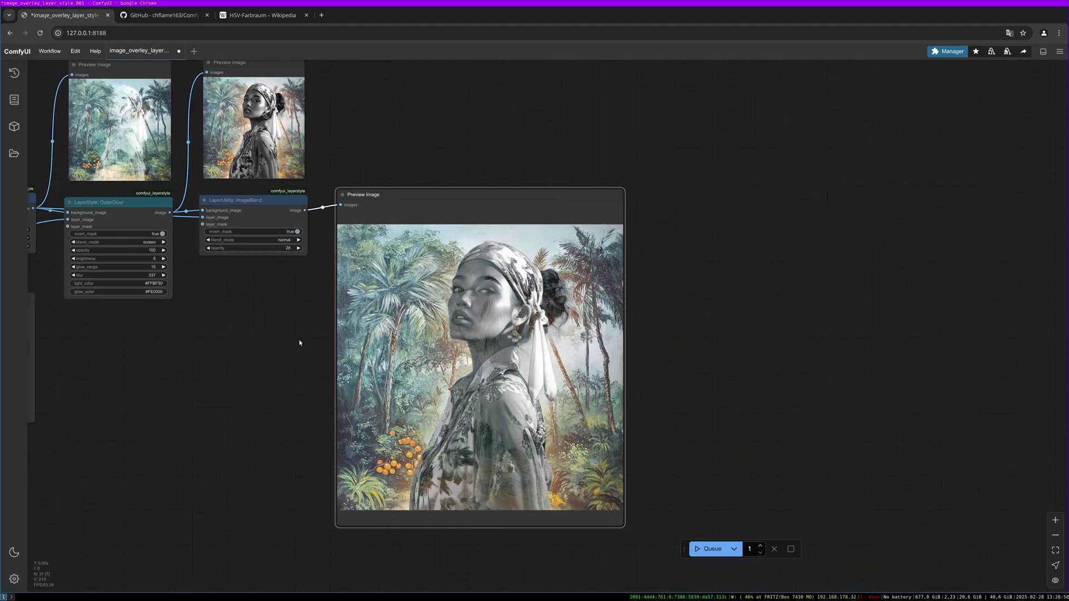
{"action": "left_click_drag", "start_coordinate": [246, 339], "coordinate": [549, 339]}
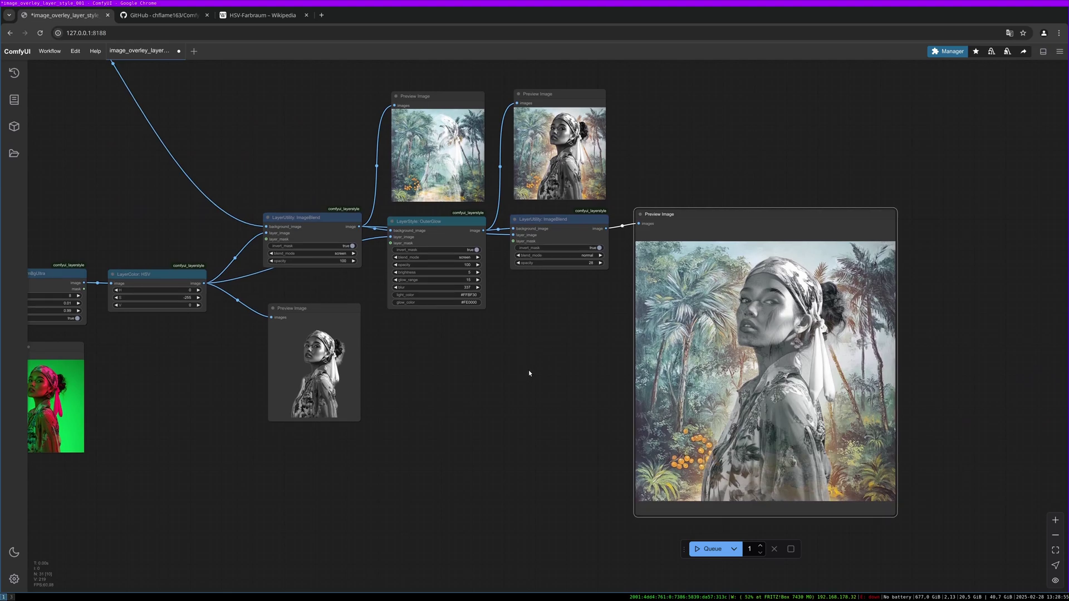
{"action": "scroll", "coordinate": [529, 373], "scroll_direction": "down", "scroll_amount": 1}
{"action": "left_click_drag", "start_coordinate": [501, 363], "coordinate": [471, 365]}
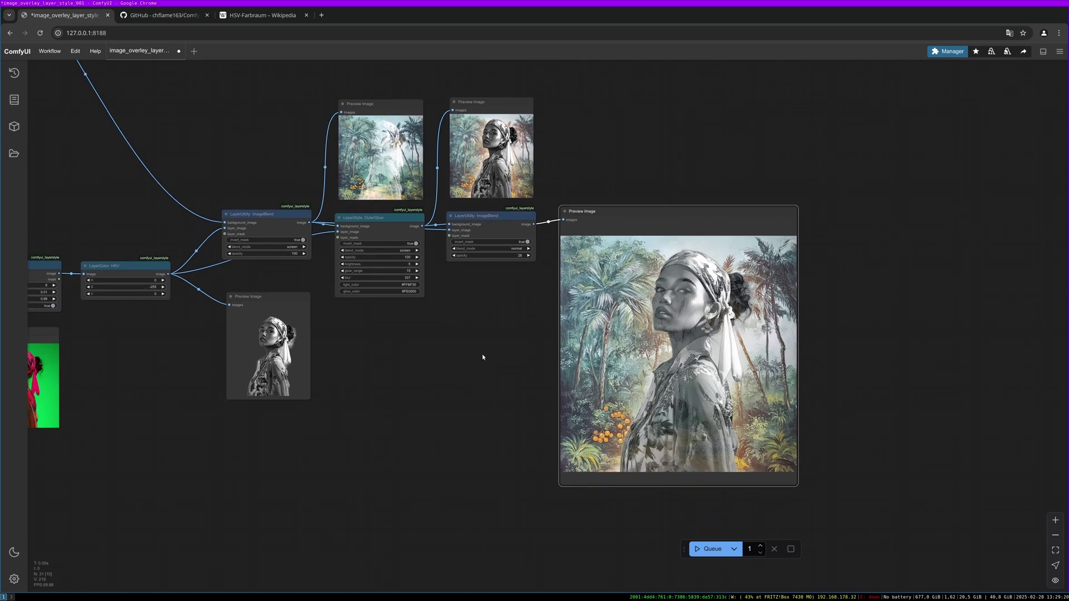
{"action": "left_click_drag", "start_coordinate": [460, 363], "coordinate": [463, 360]}
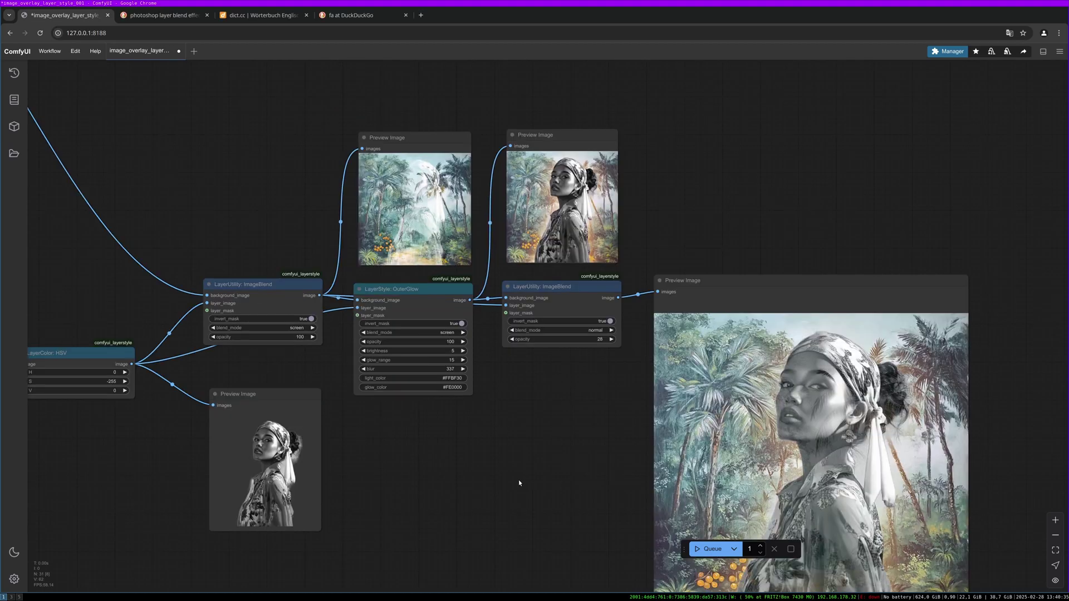
{"action": "left_click", "coordinate": [304, 328]}
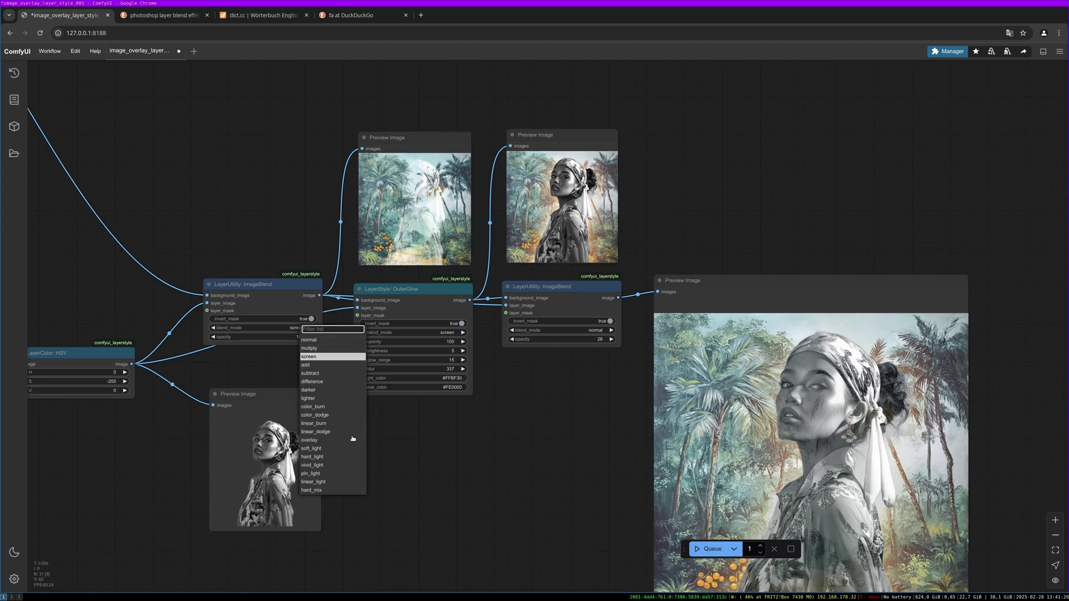
Browse the dzNodes LayerMask, LayerUtility, LayerFilter and LayerColor groups, ending on the LayerStyle list
{"action": "right_click", "coordinate": [383, 429]}
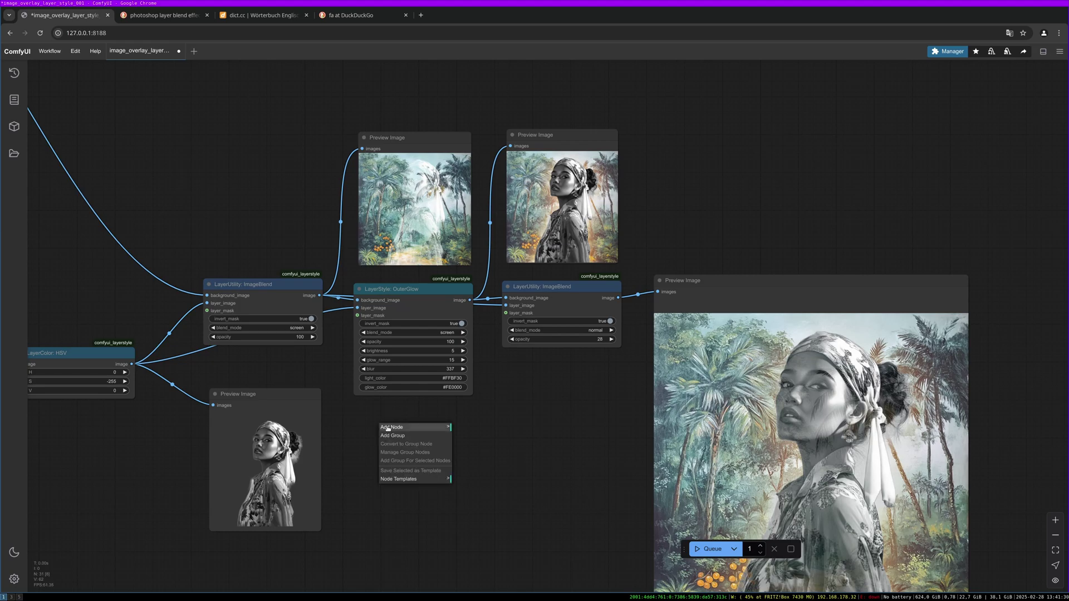
{"action": "left_click", "coordinate": [387, 427]}
{"action": "left_click", "coordinate": [484, 584]}
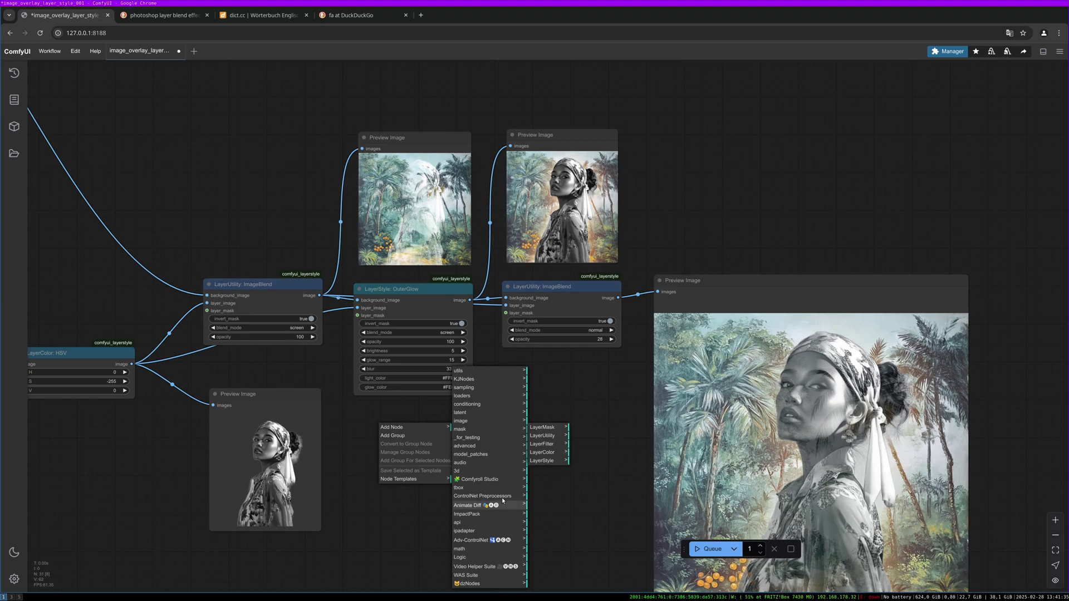
{"action": "left_click", "coordinate": [555, 428]}
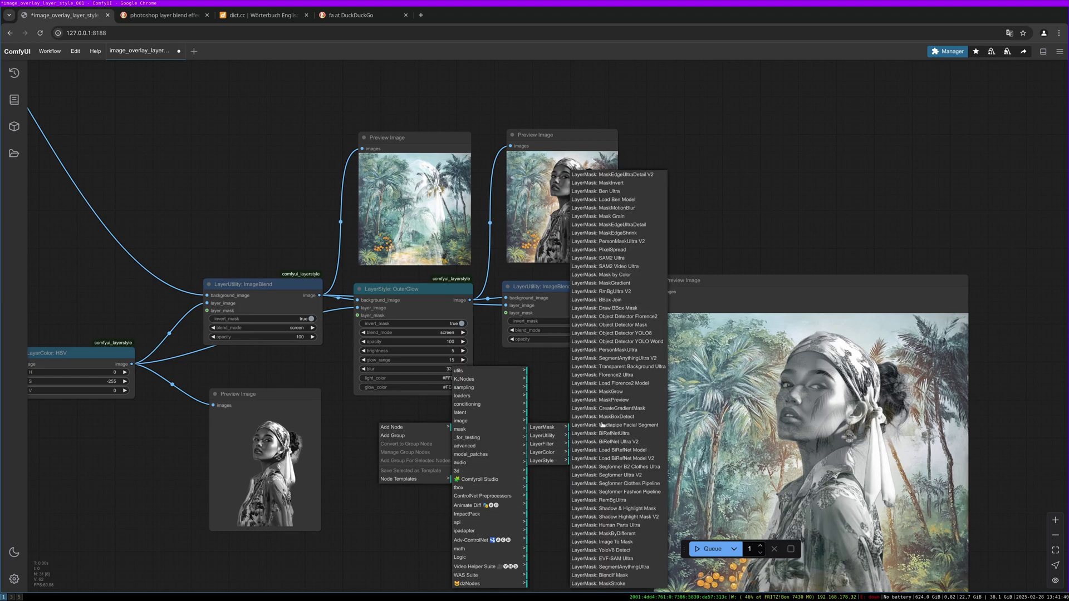
{"action": "left_click", "coordinate": [536, 437]}
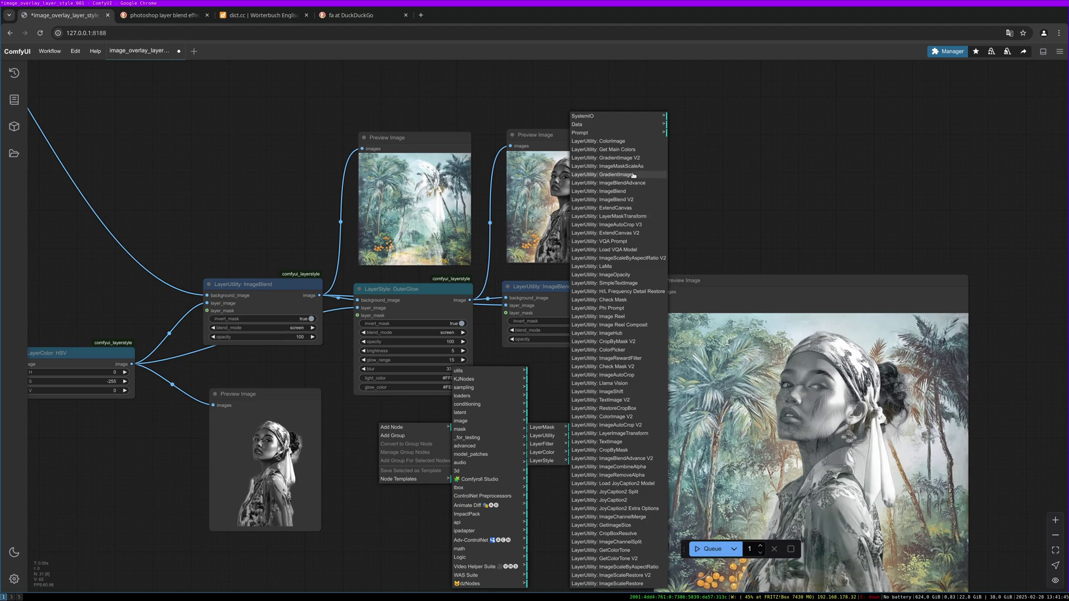
{"action": "left_click", "coordinate": [549, 444]}
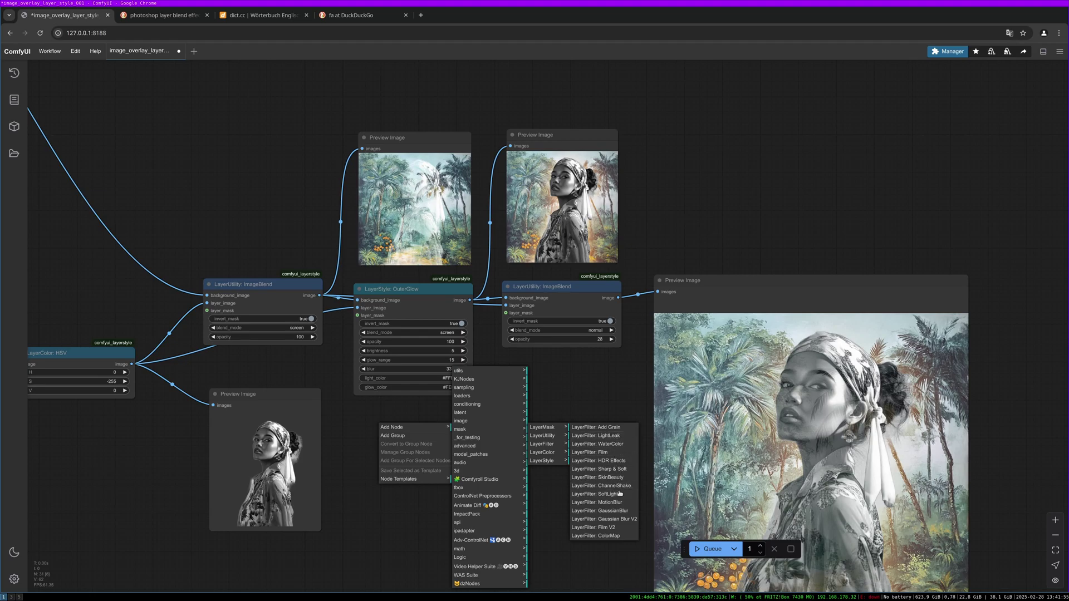
{"action": "left_click", "coordinate": [551, 458]}
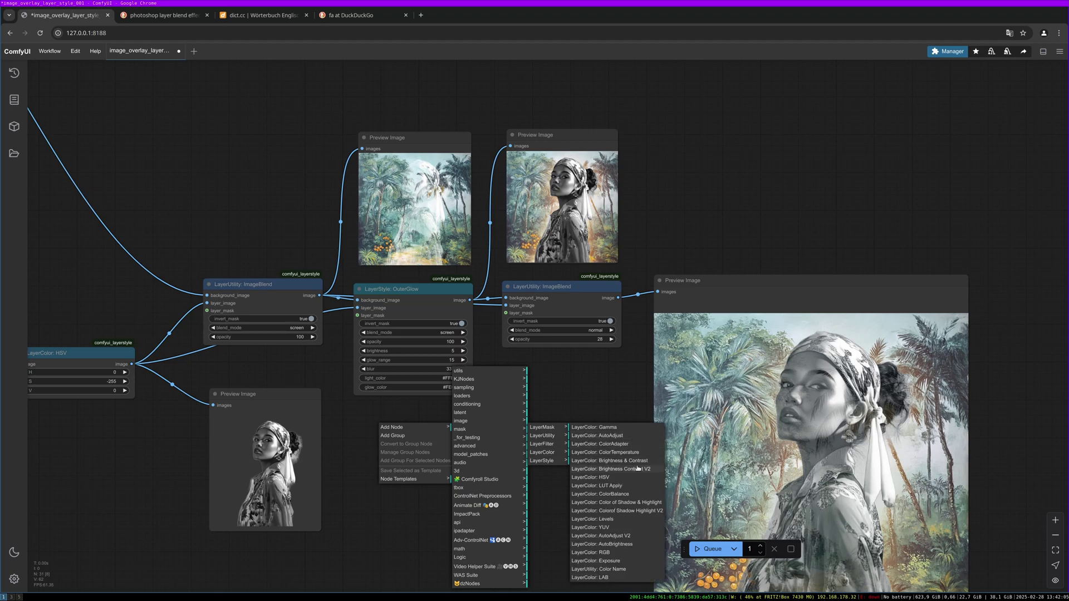
{"action": "left_click", "coordinate": [546, 461]}
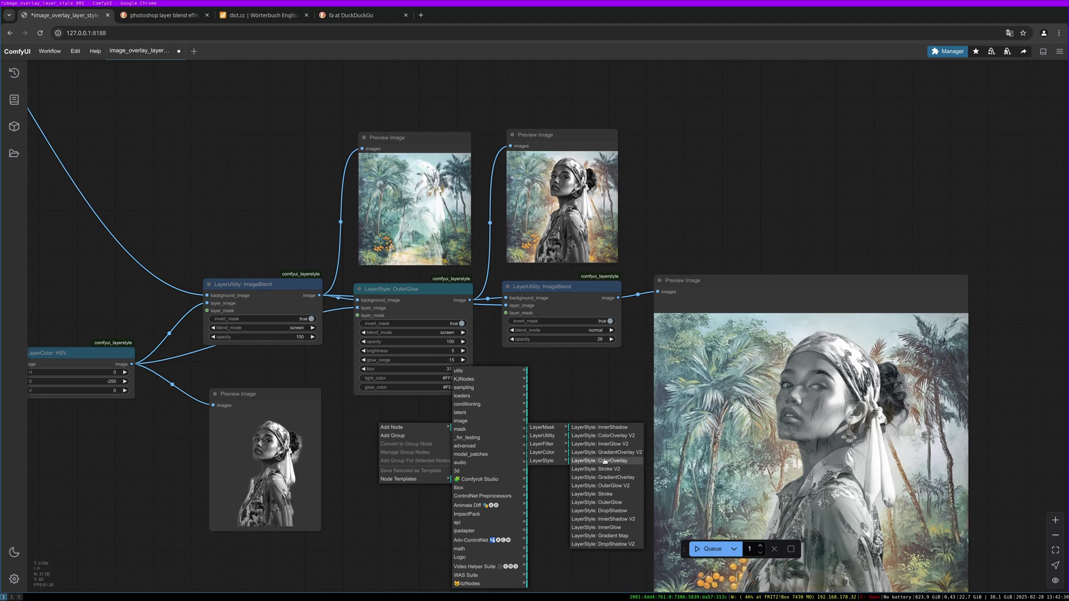
{"action": "scroll", "coordinate": [554, 390], "scroll_direction": "down", "scroll_amount": 2}
Pan past the background-removal node and recenter the blend chain with the final preview
{"action": "left_click_drag", "start_coordinate": [553, 390], "coordinate": [657, 404]}
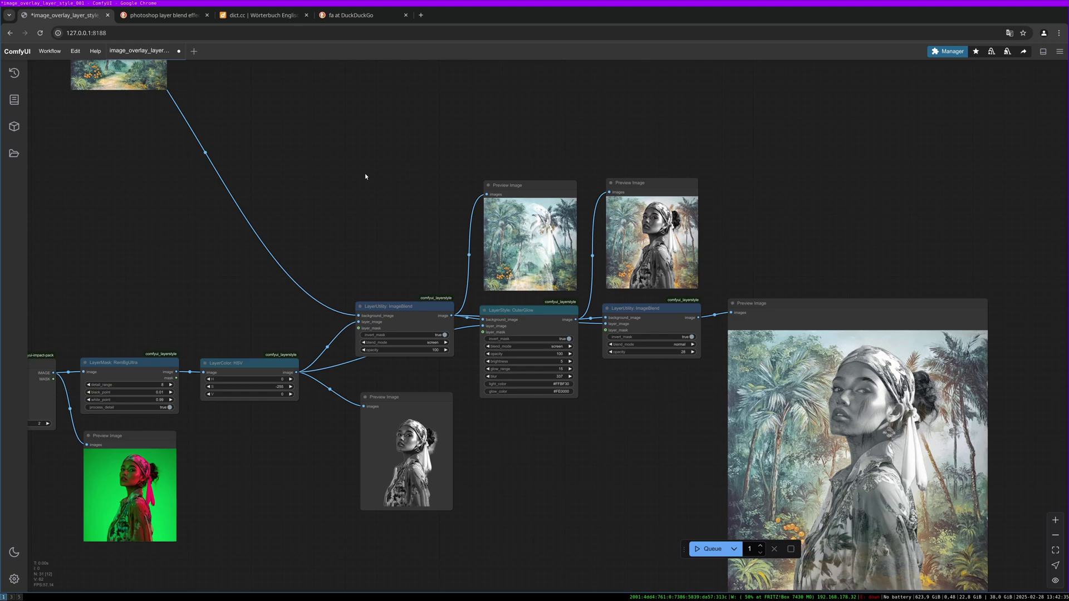
{"action": "left_click_drag", "start_coordinate": [791, 232], "coordinate": [753, 172]}
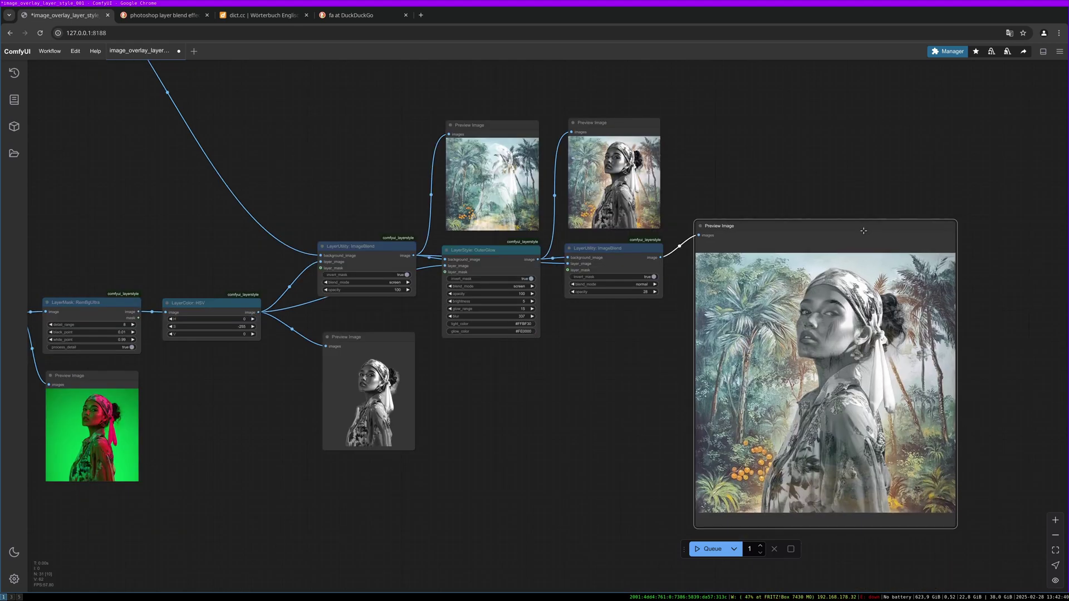
{"action": "left_click_drag", "start_coordinate": [820, 321], "coordinate": [819, 294]}
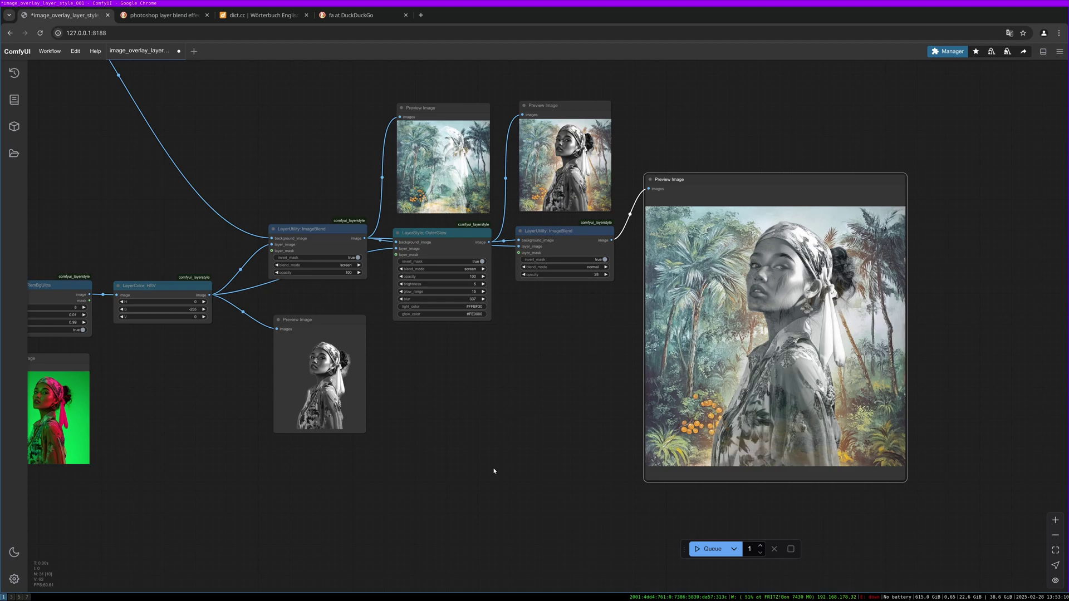
{"action": "scroll", "coordinate": [493, 471], "scroll_direction": "down", "scroll_amount": 3}
{"action": "scroll", "coordinate": [432, 467], "scroll_direction": "up", "scroll_amount": 3}
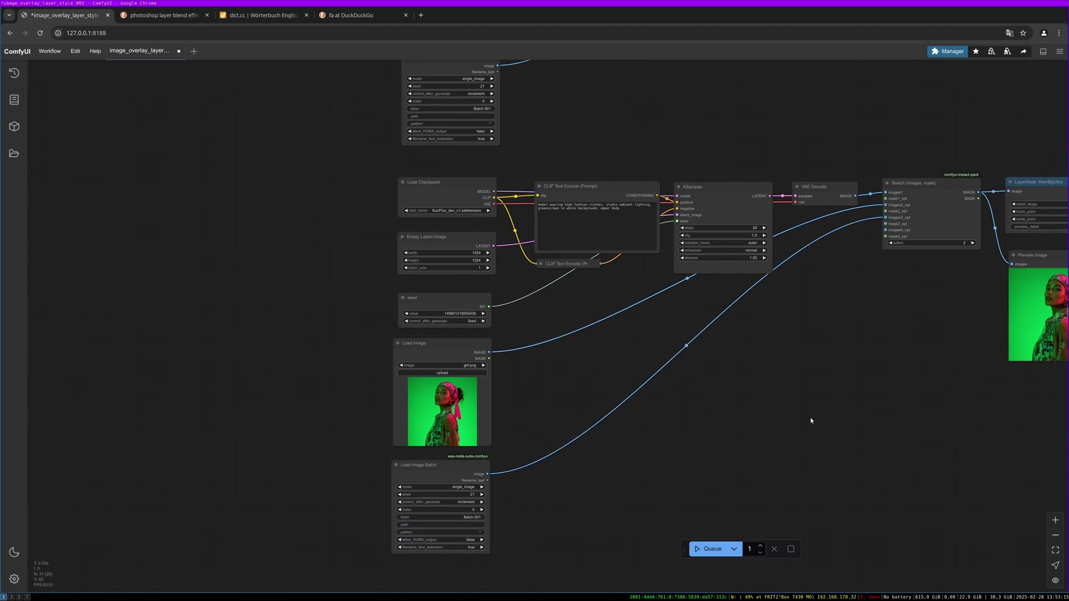
{"action": "left_click_drag", "start_coordinate": [795, 404], "coordinate": [793, 402]}
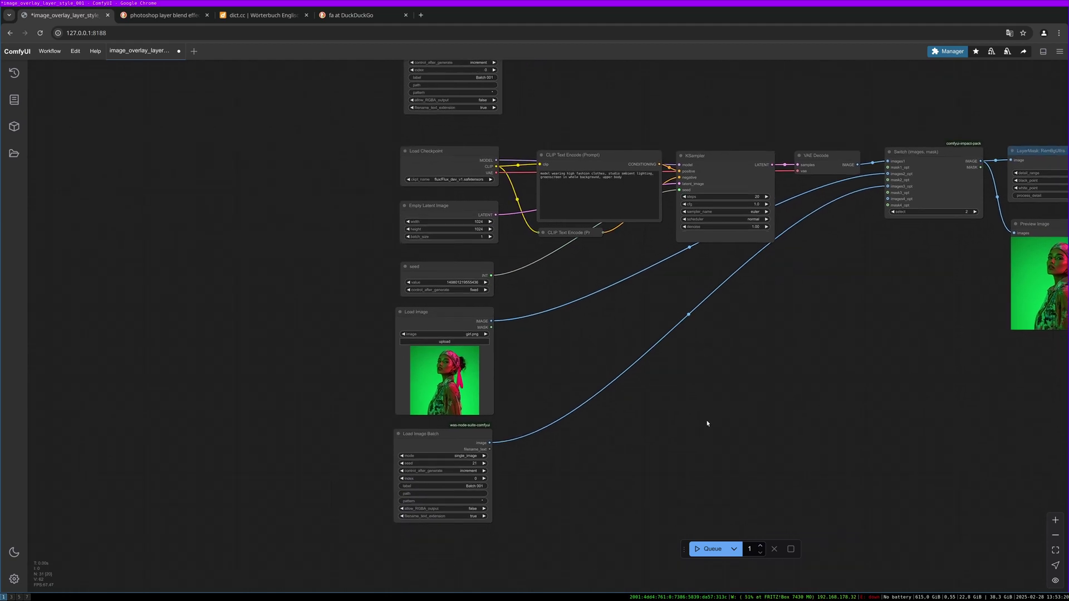
{"action": "scroll", "coordinate": [707, 417], "scroll_direction": "right", "scroll_amount": 10}
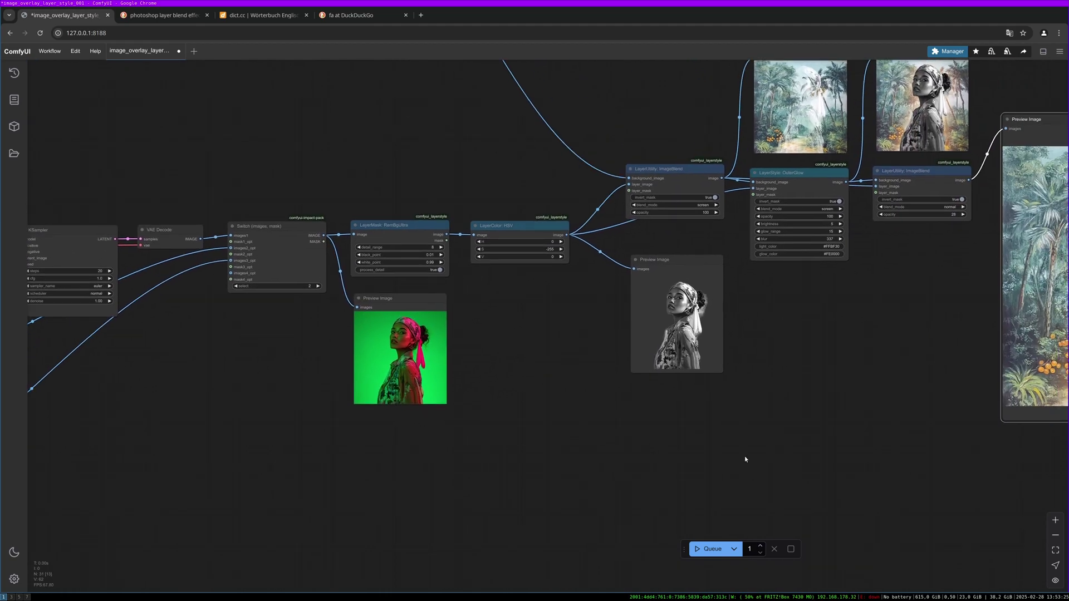
{"action": "left_click_drag", "start_coordinate": [869, 461], "coordinate": [735, 420]}
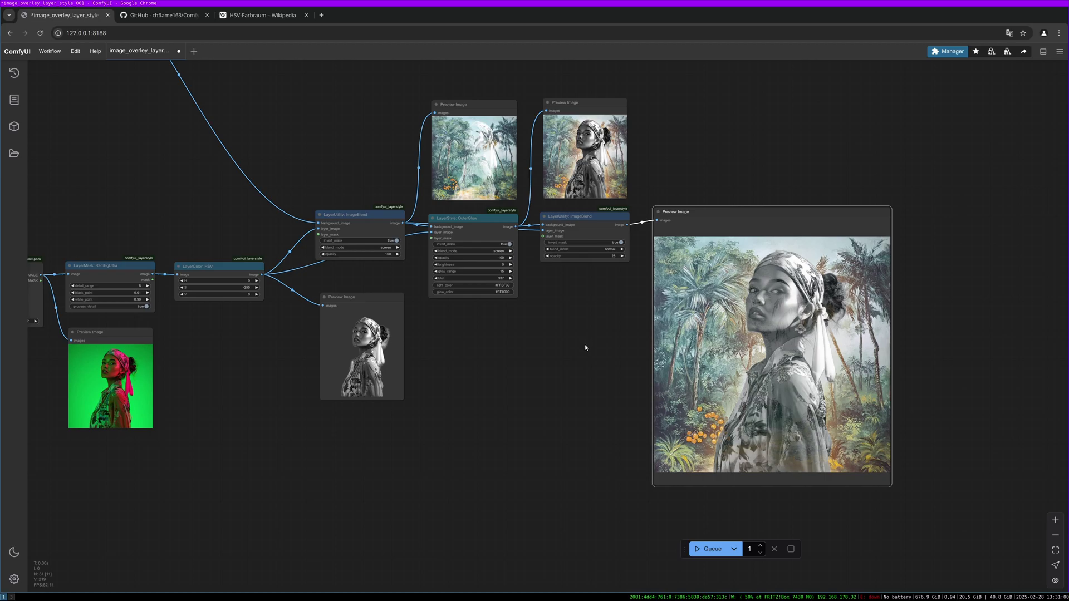
{"action": "left_click_drag", "start_coordinate": [583, 348], "coordinate": [562, 348]}
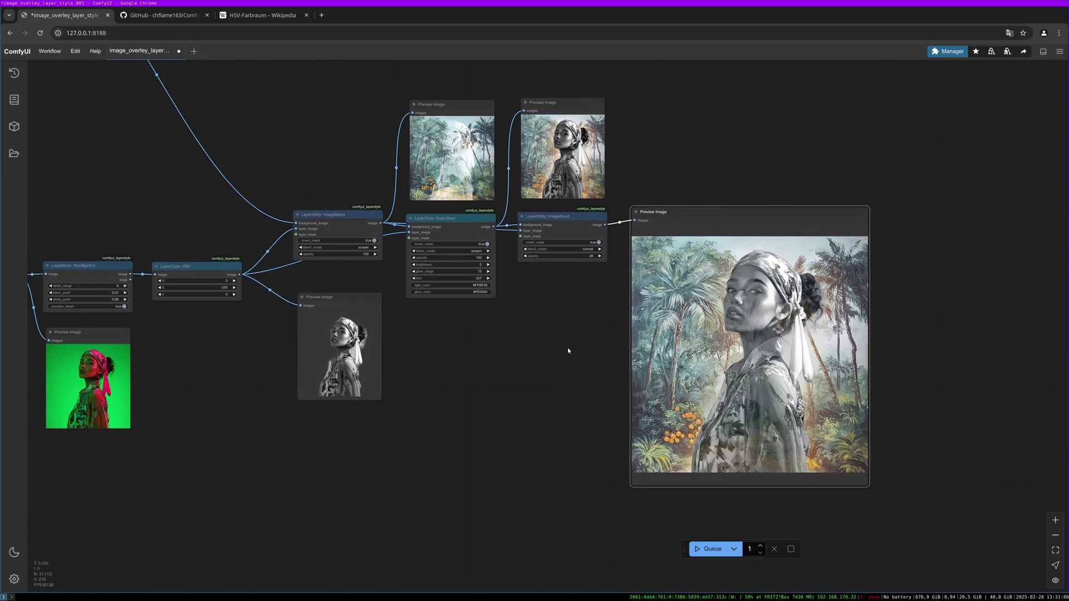